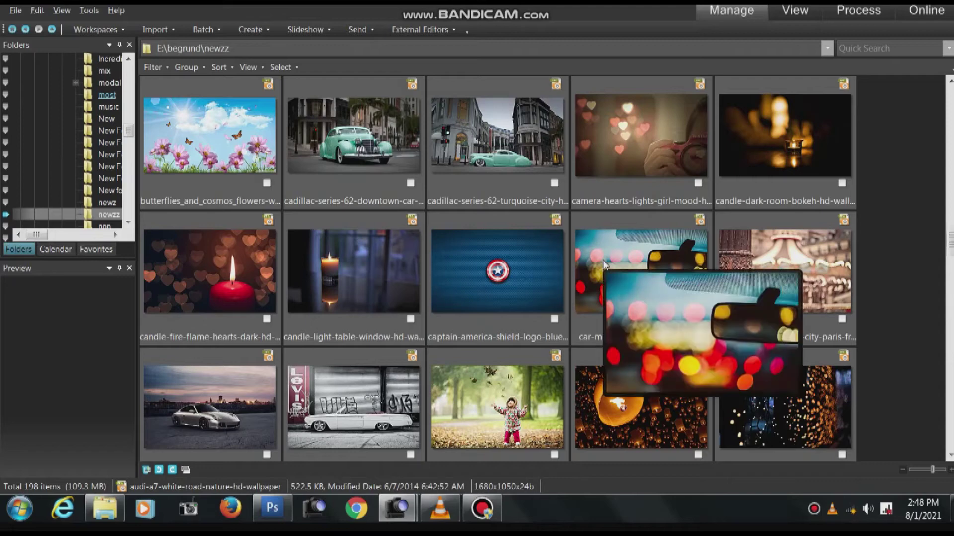
# - Scroll down and back up through the wallpaper thumbnails in ACDSee's newzz folder
pyautogui.scroll(-1, 604, 264)
pyautogui.scroll(-2, 646, 248)
pyautogui.scroll(-2, 702, 234)
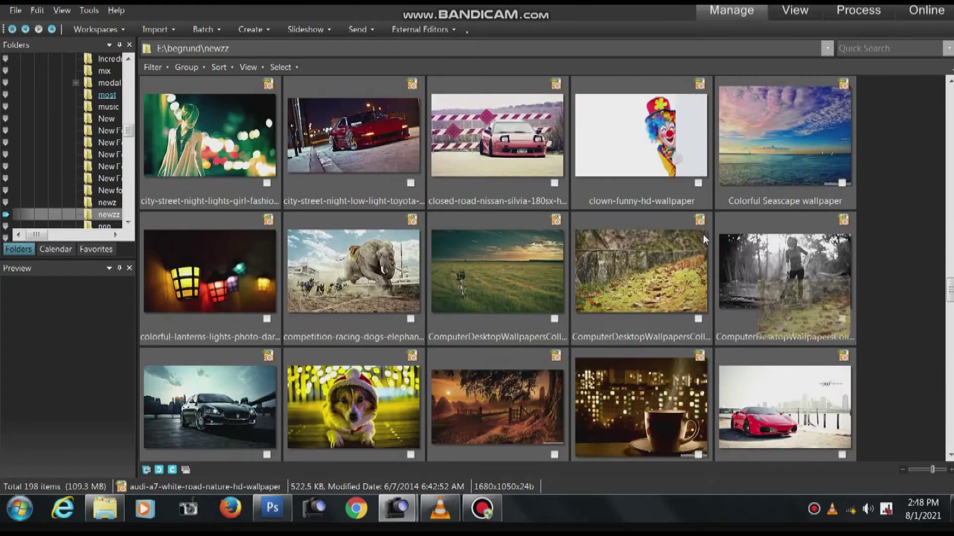
pyautogui.scroll(-1, 745, 254)
pyautogui.scroll(-1, 745, 253)
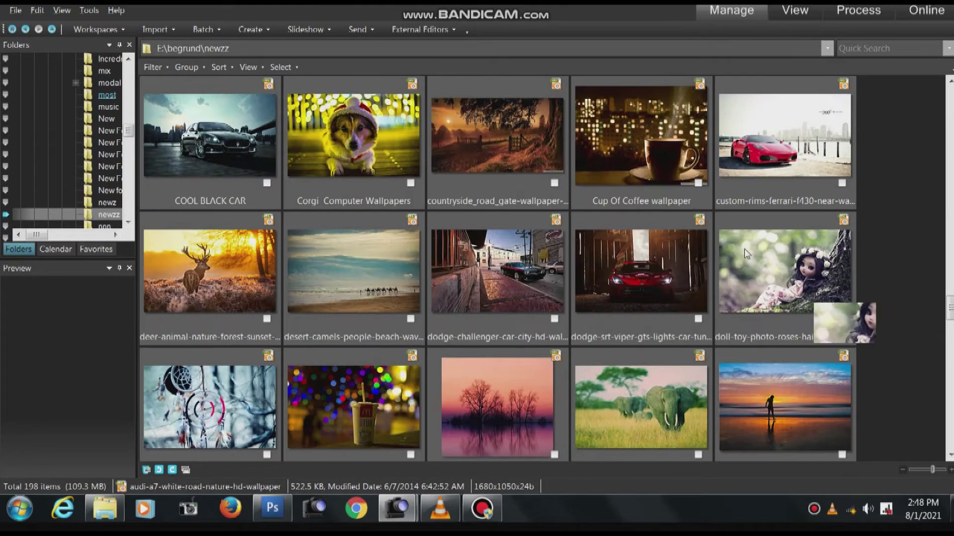
pyautogui.scroll(4, 742, 244)
pyautogui.scroll(1, 741, 239)
pyautogui.scroll(2, 740, 239)
pyautogui.scroll(1, 741, 239)
pyautogui.scroll(2, 386, 269)
pyautogui.scroll(2, 386, 269)
pyautogui.scroll(3, 386, 269)
pyautogui.scroll(1, 348, 263)
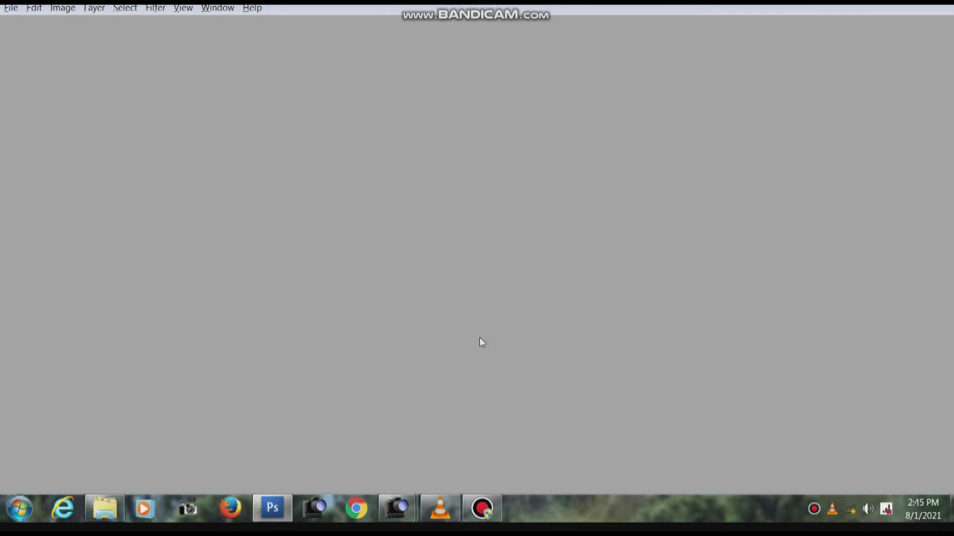
# - From ACDSee's D:\ folder, open the indian-5033655 portrait in Photoshop
pyautogui.hotkey('alt', 'Tab')
pyautogui.hotkey('alt', 'Tab')
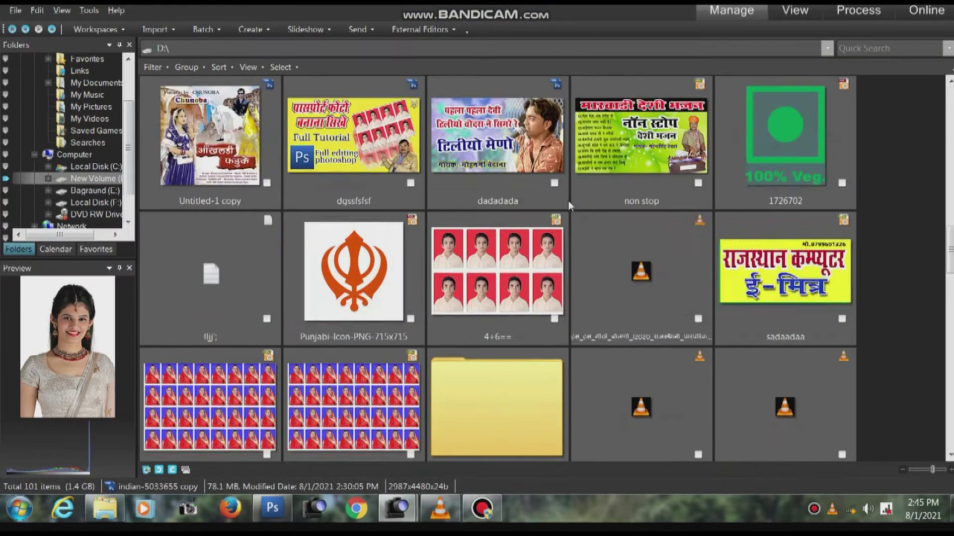
pyautogui.scroll(2, 568, 201)
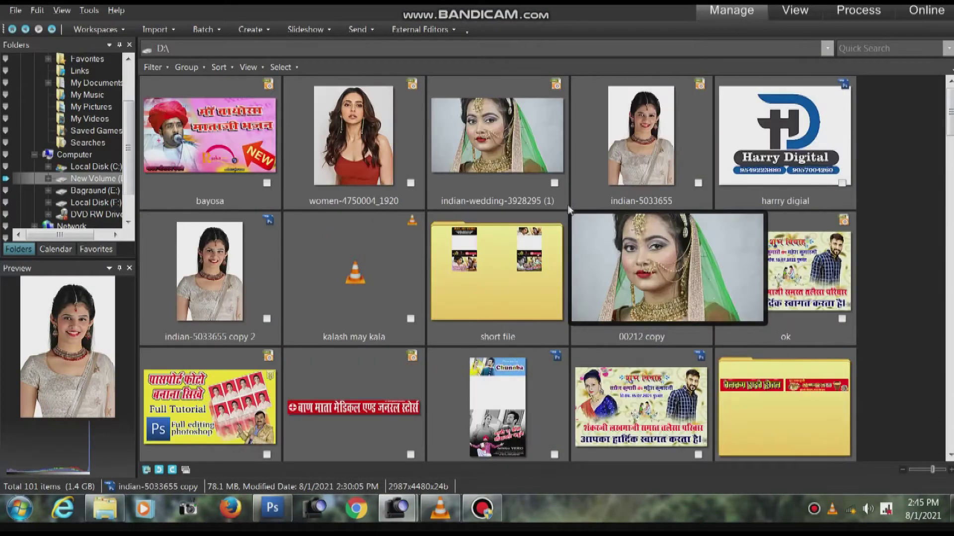
pyautogui.doubleClick(637, 123)
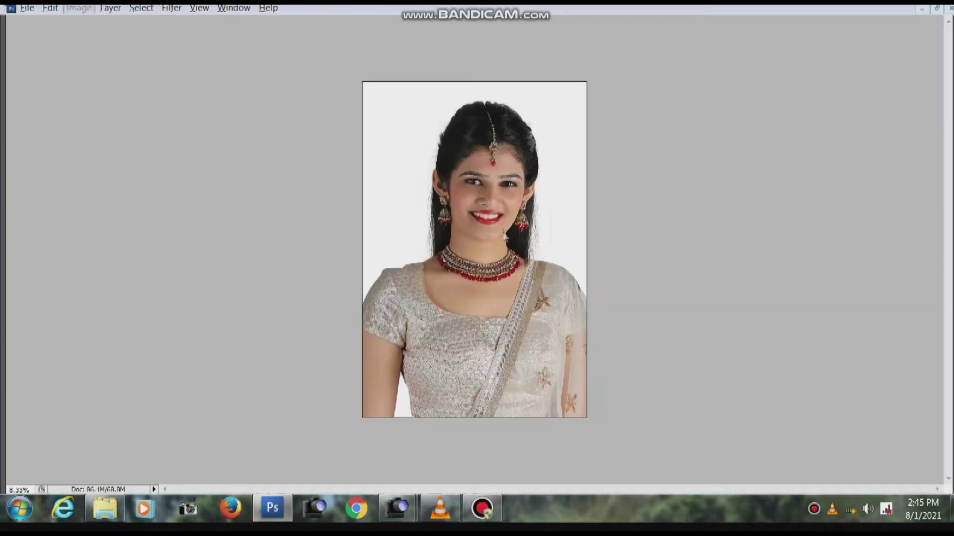
# - Set the portrait's Image Size resolution to 200 pixels/inch, correcting a first wrong entry
pyautogui.hotkey('ctrl', 'alt', 'i')
pyautogui.click(378, 222)
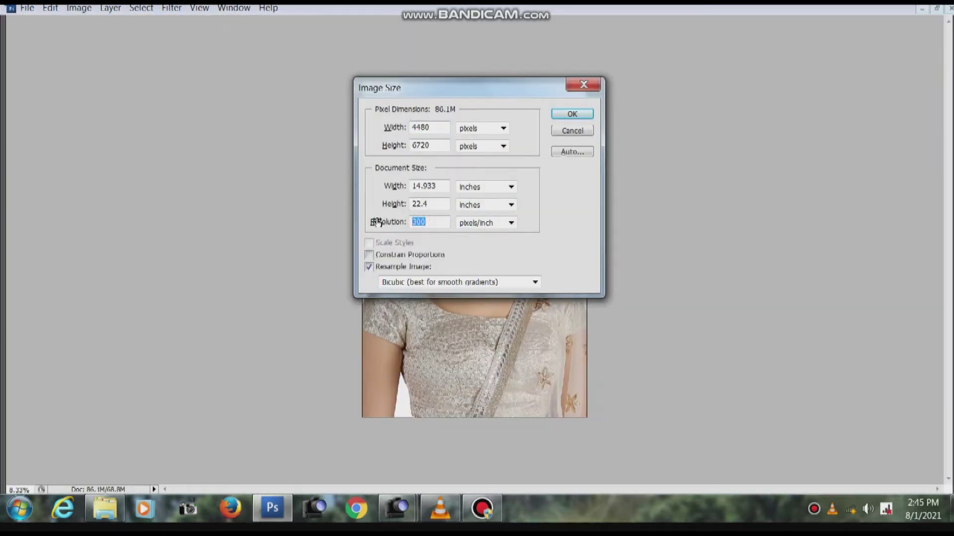
pyautogui.write('10')
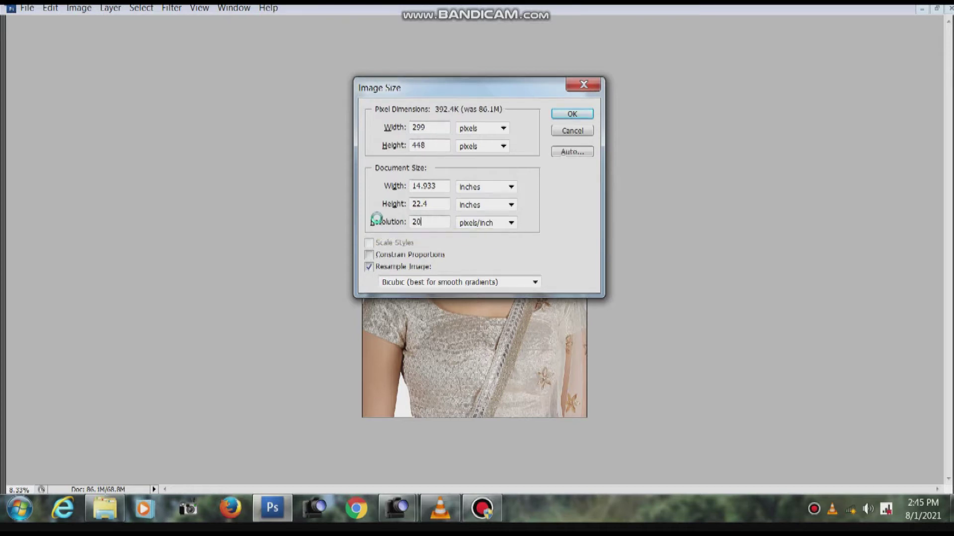
pyautogui.press('Return')
pyautogui.hotkey('alt', 'i')
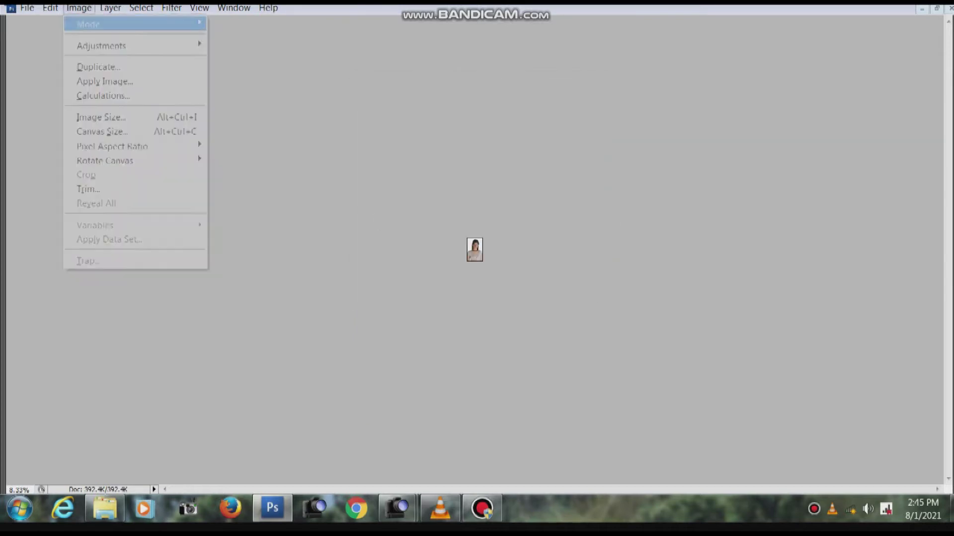
pyautogui.press('i')
pyautogui.doubleClick(428, 222)
pyautogui.write('20')
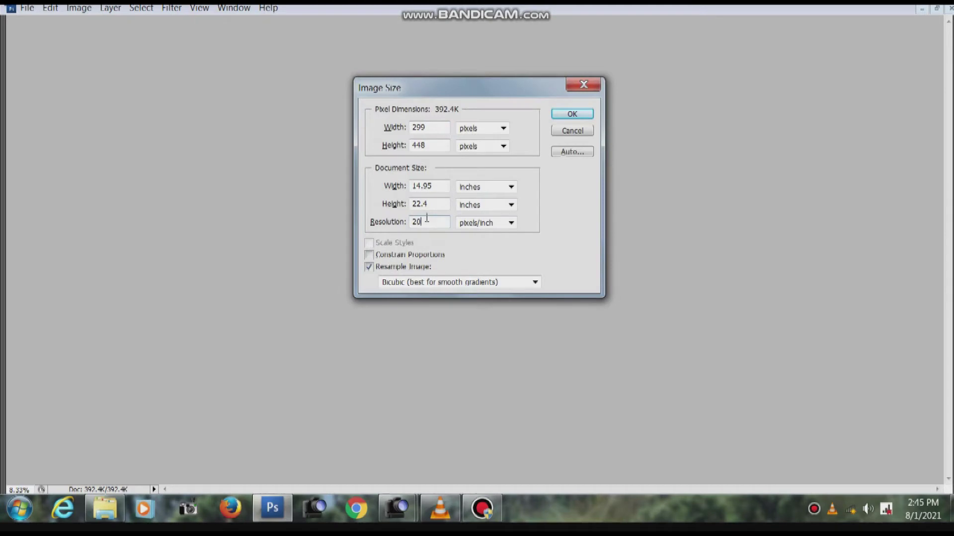
pyautogui.write('0')
pyautogui.write('3')
pyautogui.press('BackSpace')
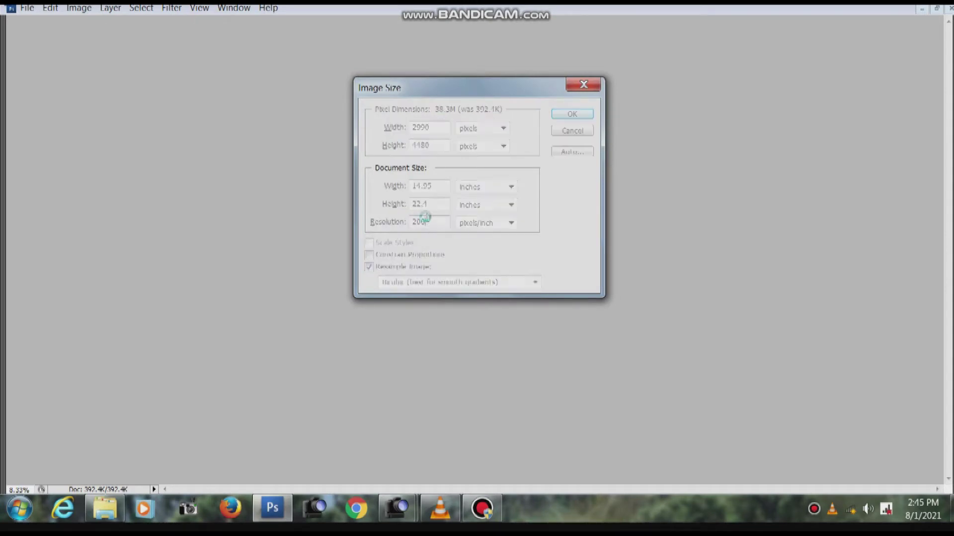
pyautogui.press('Return')
# - Fit the resized photo to the window and zoom out, cancelling an early close
pyautogui.hotkey('ctrl', '0')
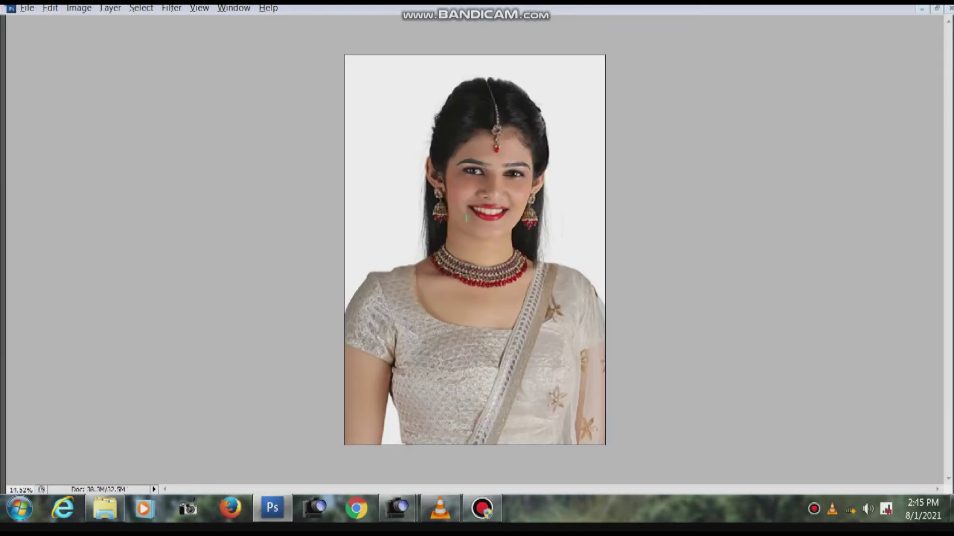
pyautogui.hotkey('ctrl', '-')
pyautogui.hotkey('ctrl', 'w')
pyautogui.click(519, 190)
# - Zoom in on the woman's face, then close the photo without saving
pyautogui.hotkey('ctrl', '+')
pyautogui.moveTo(519, 184); pyautogui.dragTo(535, 139)
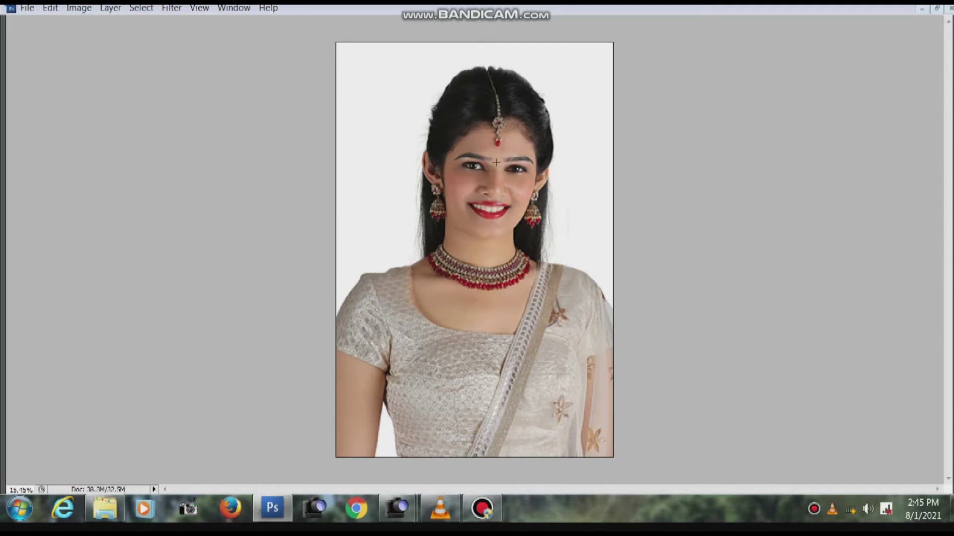
pyautogui.moveTo(497, 162); pyautogui.dragTo(497, 164)
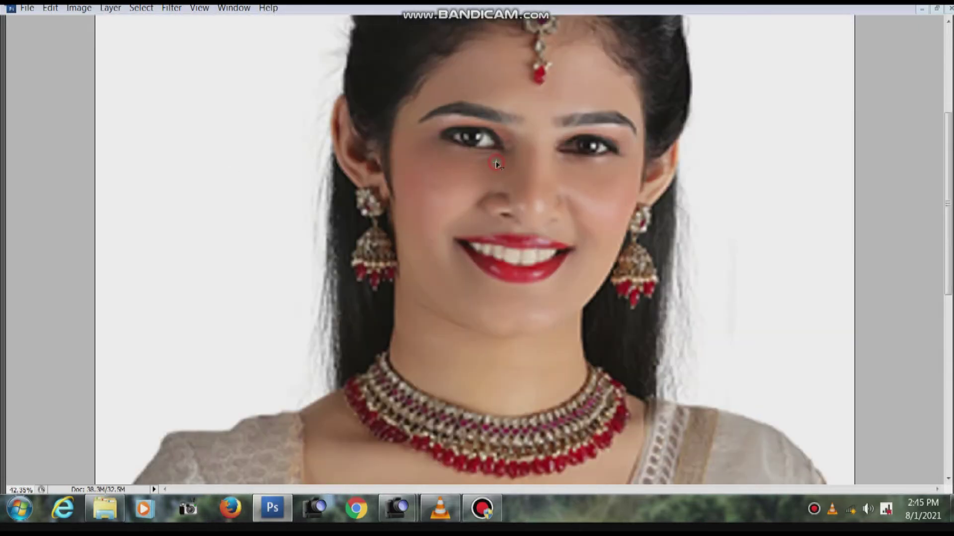
pyautogui.hotkey('ctrl', 'w')
pyautogui.click(494, 192)
# - Back in Photoshop, change the reopened portrait's resolution from 300 to 200 pixels/inch
pyautogui.hotkey('alt', 'Tab')
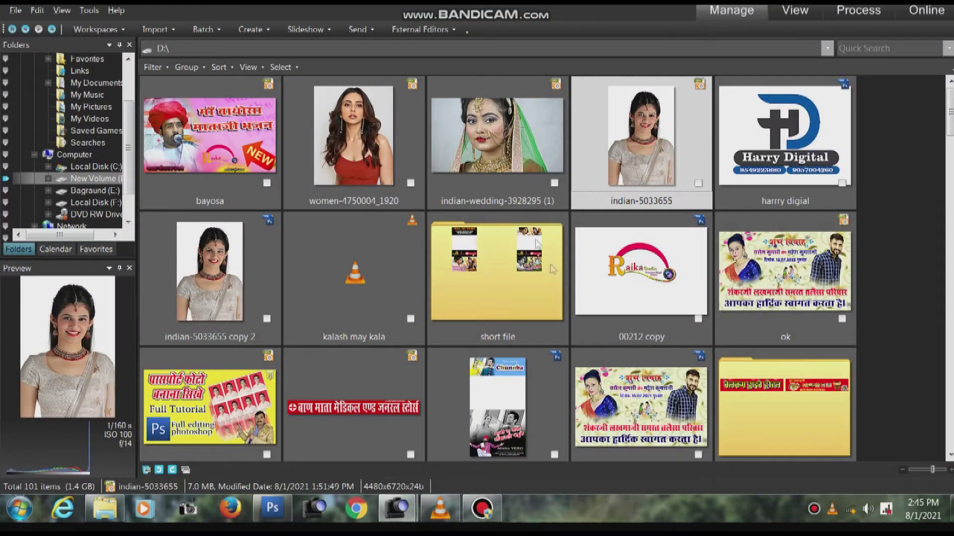
pyautogui.hotkey('alt', 'Tab')
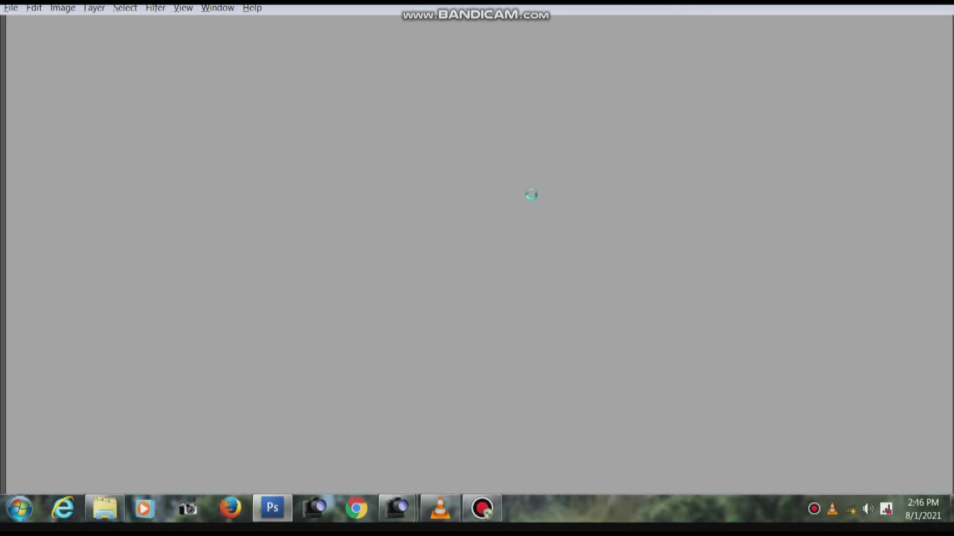
pyautogui.hotkey('alt', 'i')
pyautogui.press('i')
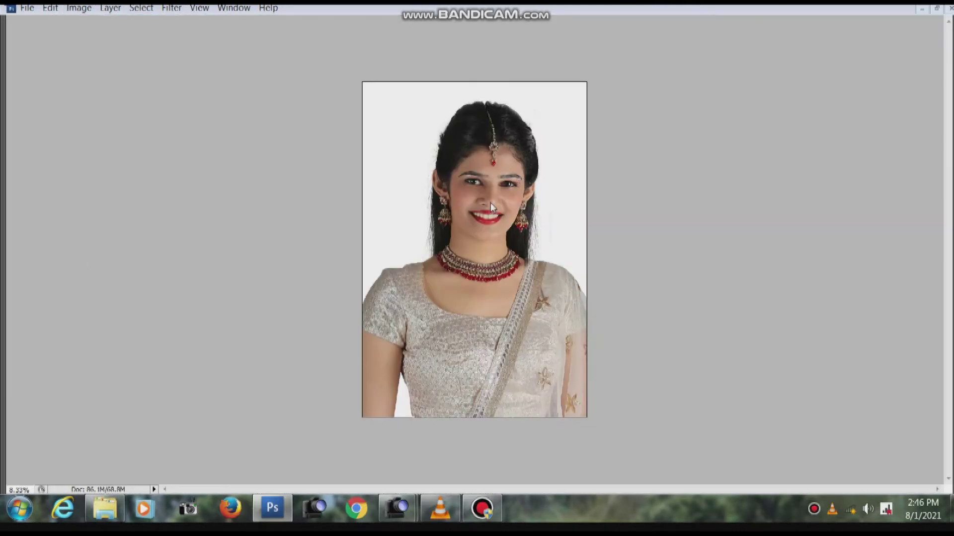
pyautogui.doubleClick(414, 221)
pyautogui.write('200')
pyautogui.press('Return')
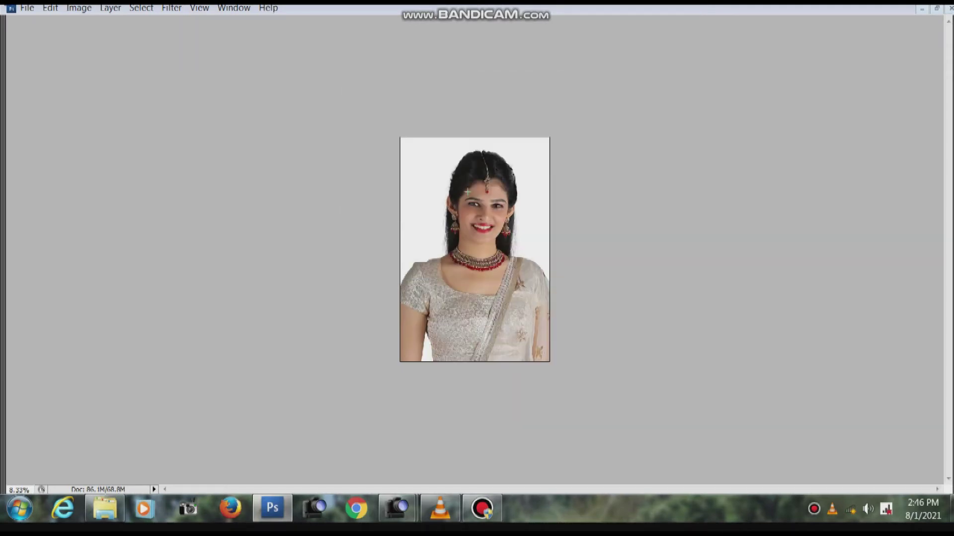
# - Place Polygonal Lasso points along the bottom of the portrait and beside the arm
pyautogui.scroll(2, 497, 199)
pyautogui.scroll(2, 450, 207)
pyautogui.scroll(1, 450, 206)
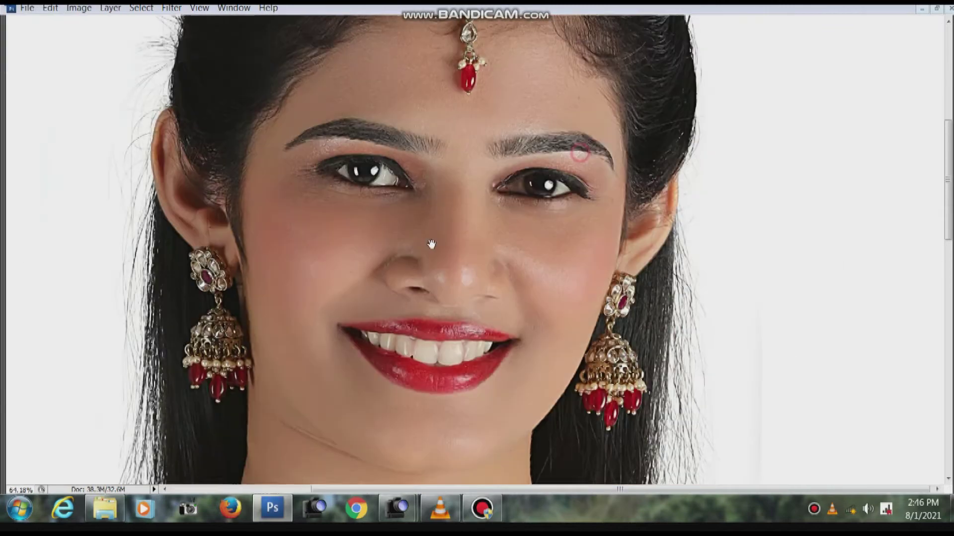
pyautogui.scroll(-3, 477, 189)
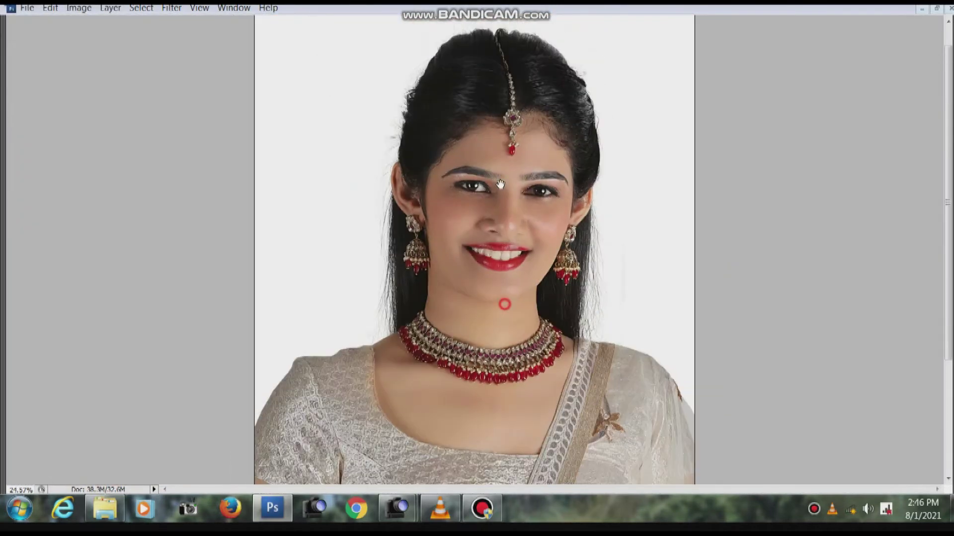
pyautogui.scroll(-3, 501, 298)
pyautogui.scroll(-2, 490, 151)
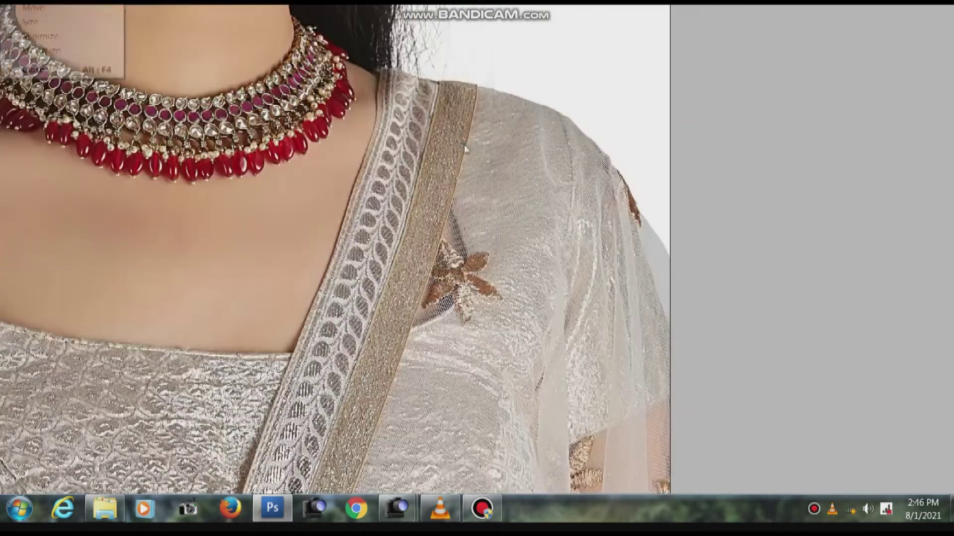
pyautogui.moveTo(465, 149); pyautogui.dragTo(587, 190)
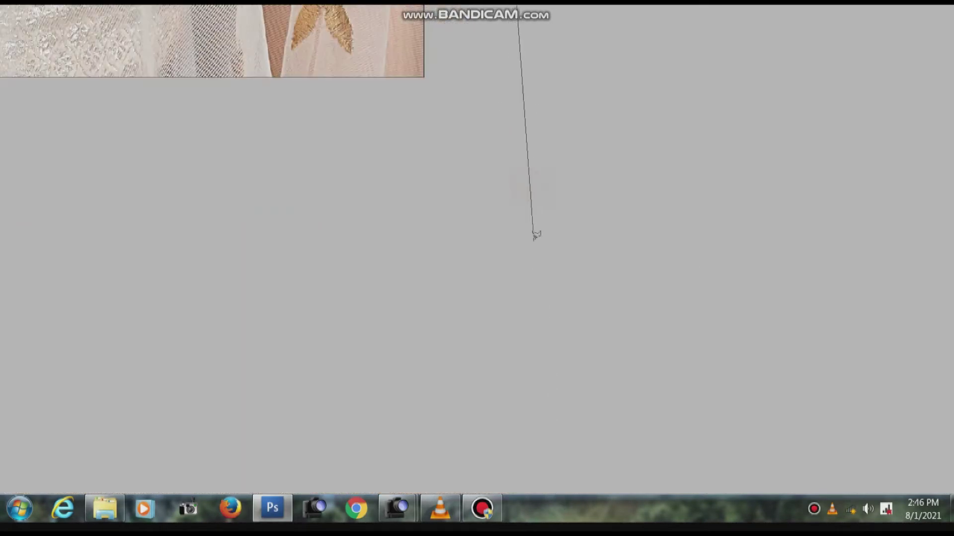
pyautogui.click(142, 236)
pyautogui.click(412, 259)
pyautogui.click(617, 276)
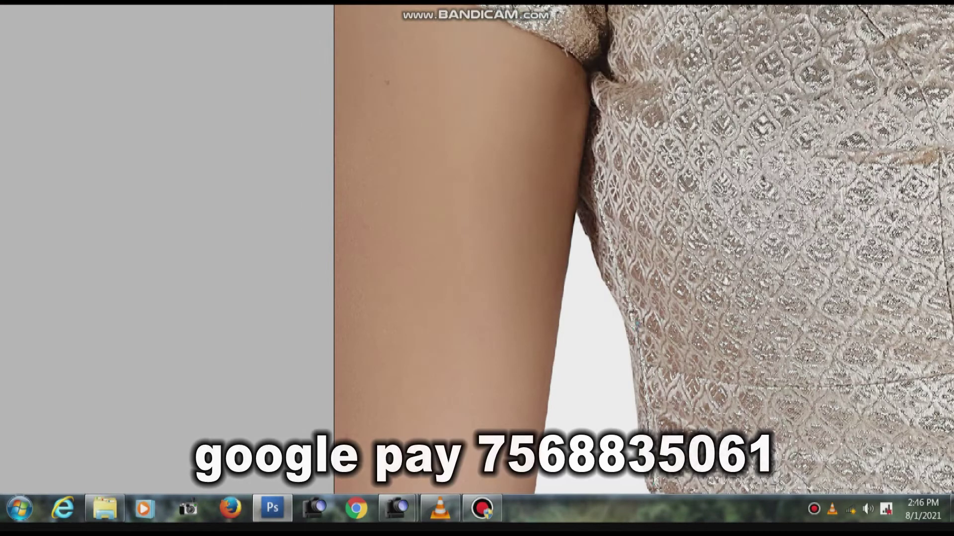
pyautogui.click(632, 341)
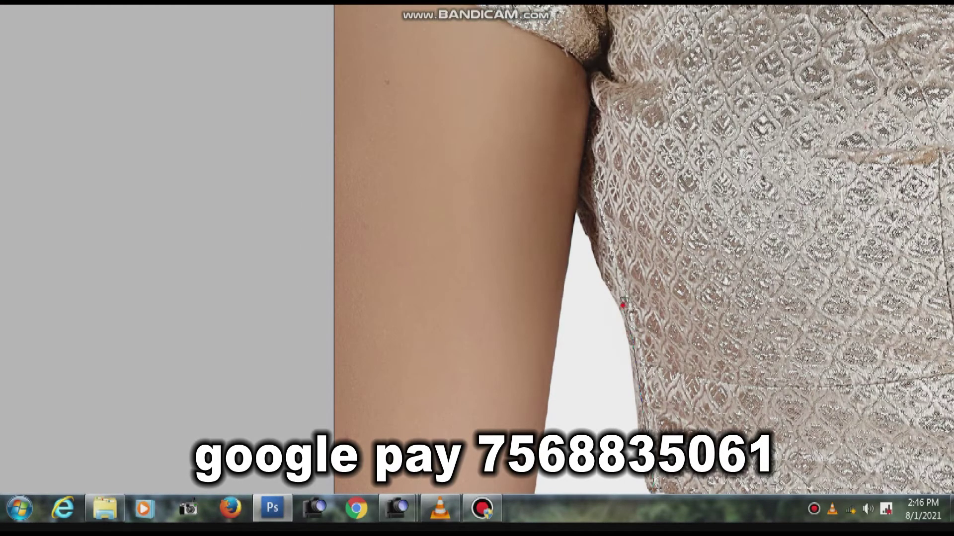
pyautogui.click(568, 260)
# - Continue the lasso outline along the bottom edge and up the shoulder
pyautogui.scroll(-3, 565, 251)
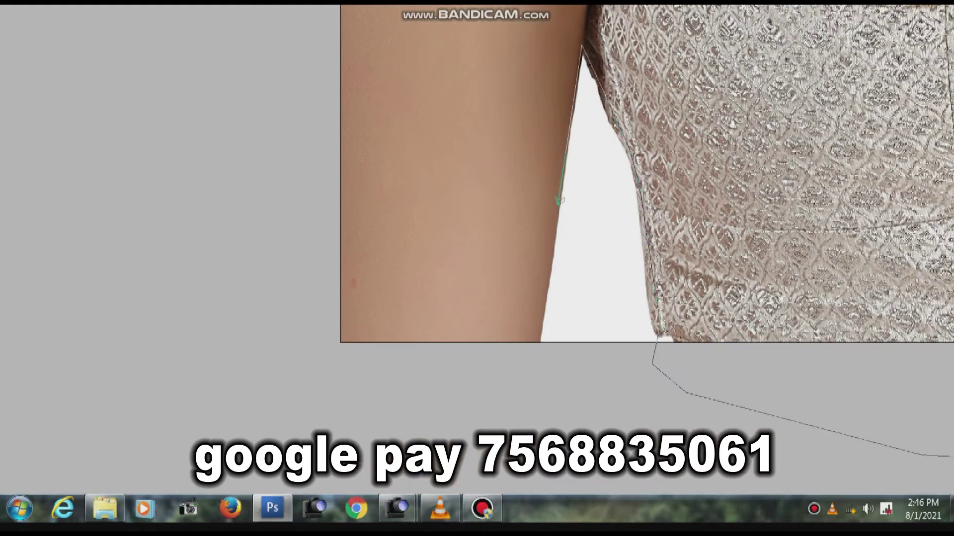
pyautogui.click(533, 369)
pyautogui.click(342, 390)
pyautogui.moveTo(228, 132)
pyautogui.mouseDown()
pyautogui.moveTo(366, 310)
pyautogui.moveTo(455, 272)
pyautogui.mouseUp()
pyautogui.moveTo(432, 230); pyautogui.dragTo(382, 325)
pyautogui.click(446, 311)
pyautogui.click(472, 301)
pyautogui.click(520, 214)
# - Trace past the neck, earring and top of the hair, then close the outline
pyautogui.moveTo(566, 141); pyautogui.dragTo(432, 328)
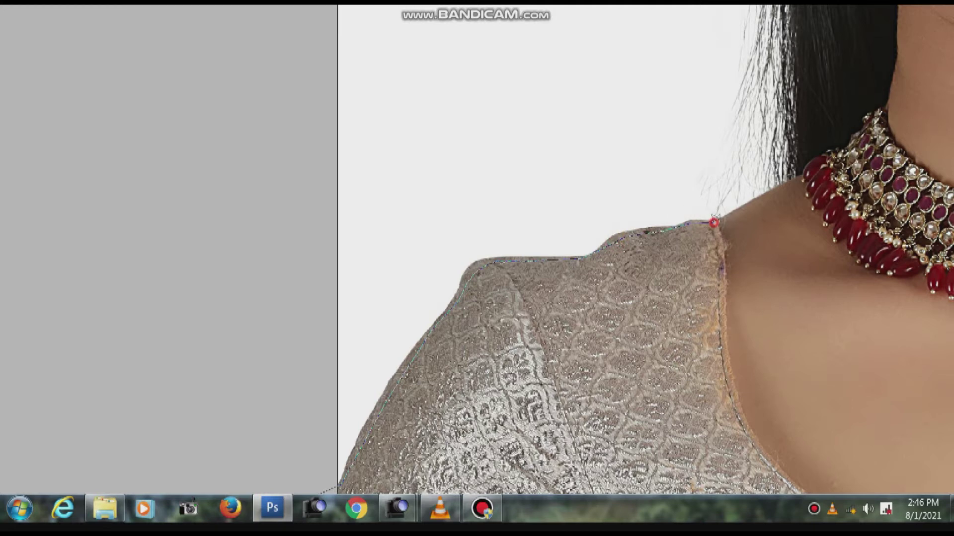
pyautogui.moveTo(713, 222); pyautogui.dragTo(565, 337)
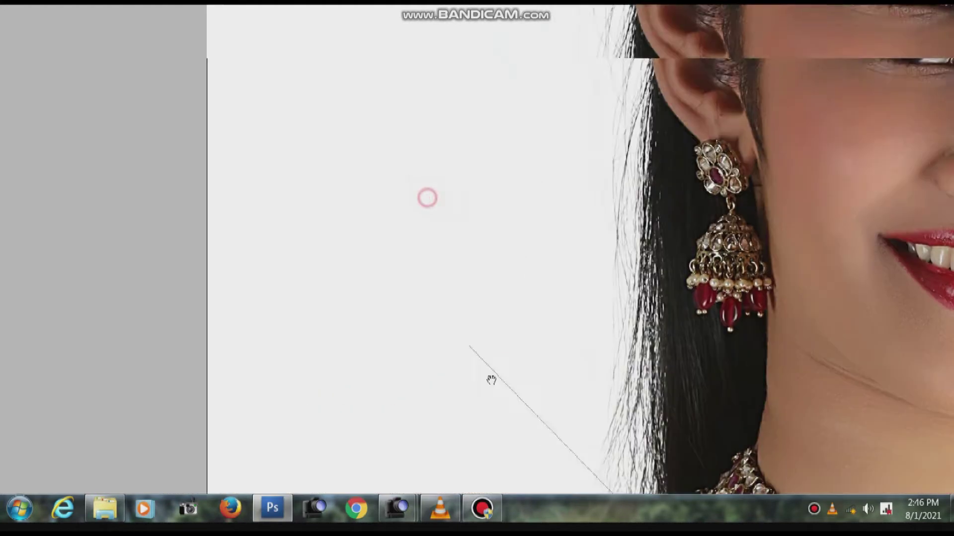
pyautogui.moveTo(426, 196); pyautogui.dragTo(485, 324)
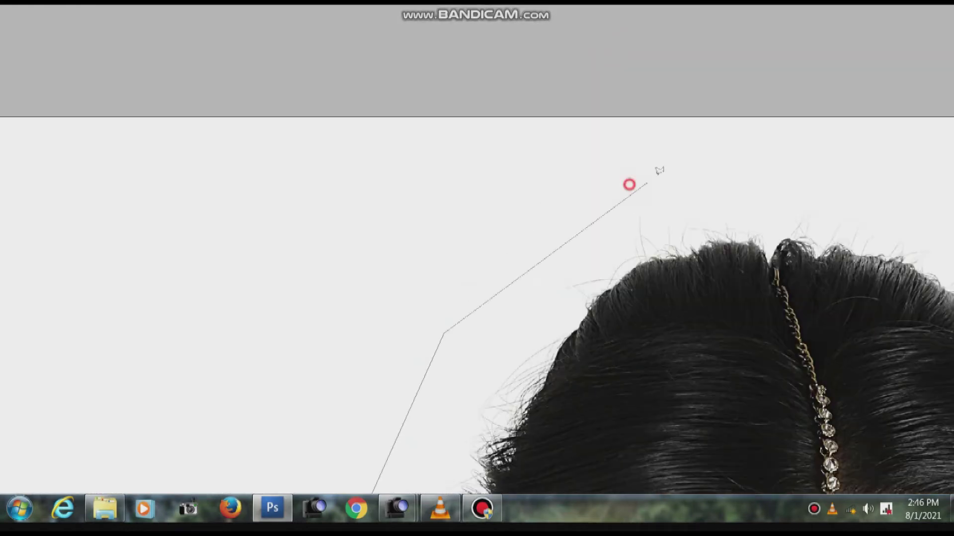
pyautogui.click(629, 183)
pyautogui.moveTo(788, 319); pyautogui.dragTo(515, 31)
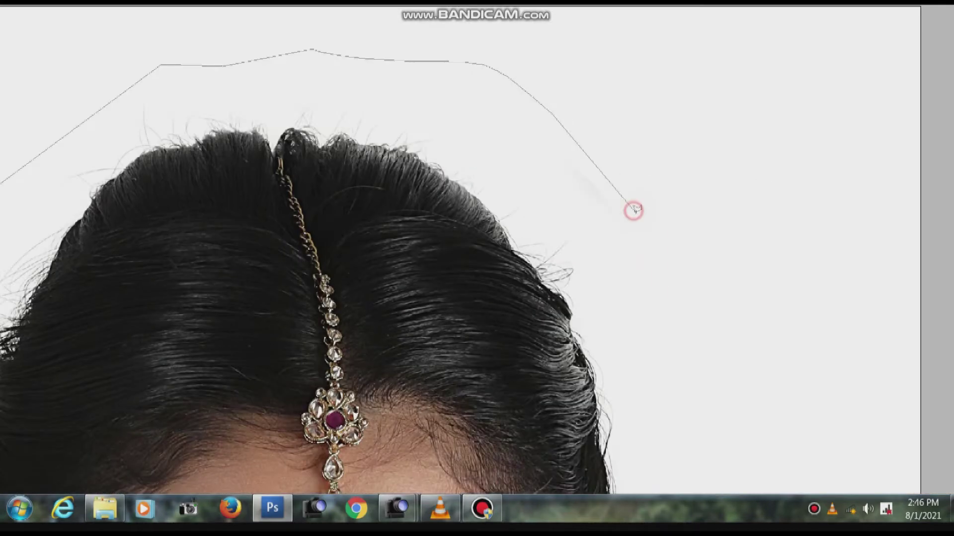
pyautogui.scroll(-3, 517, 149)
pyautogui.scroll(-5, 517, 179)
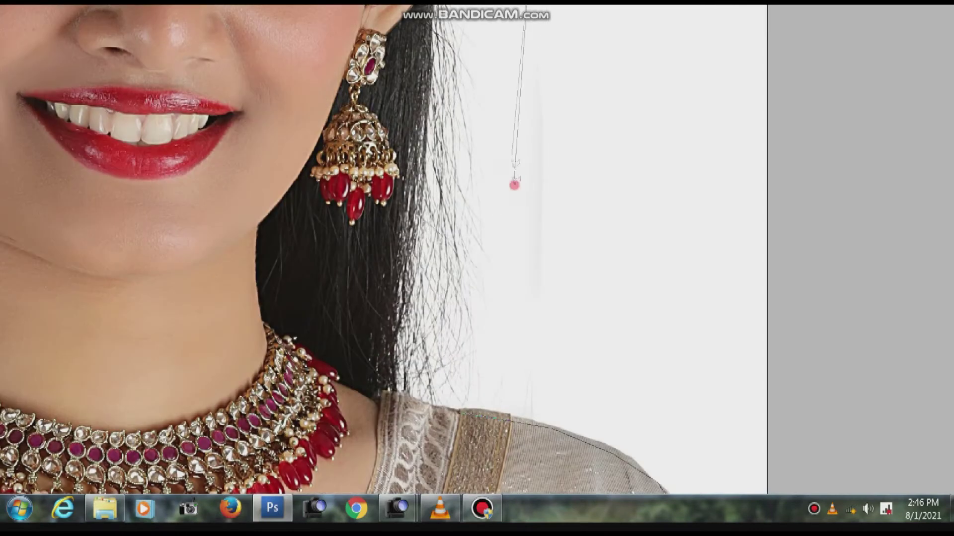
pyautogui.scroll(-4, 496, 164)
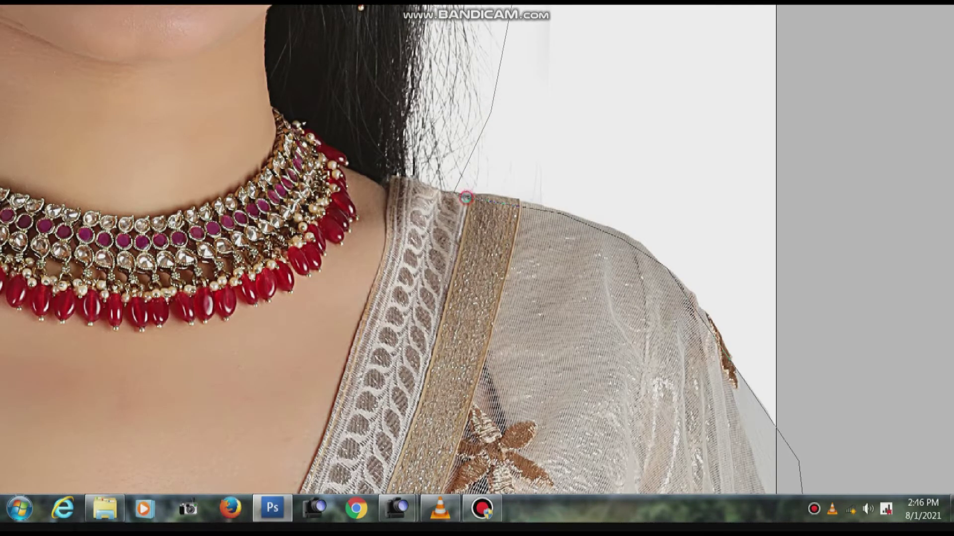
pyautogui.click(465, 198)
pyautogui.scroll(-3, 546, 198)
pyautogui.scroll(-3, 596, 198)
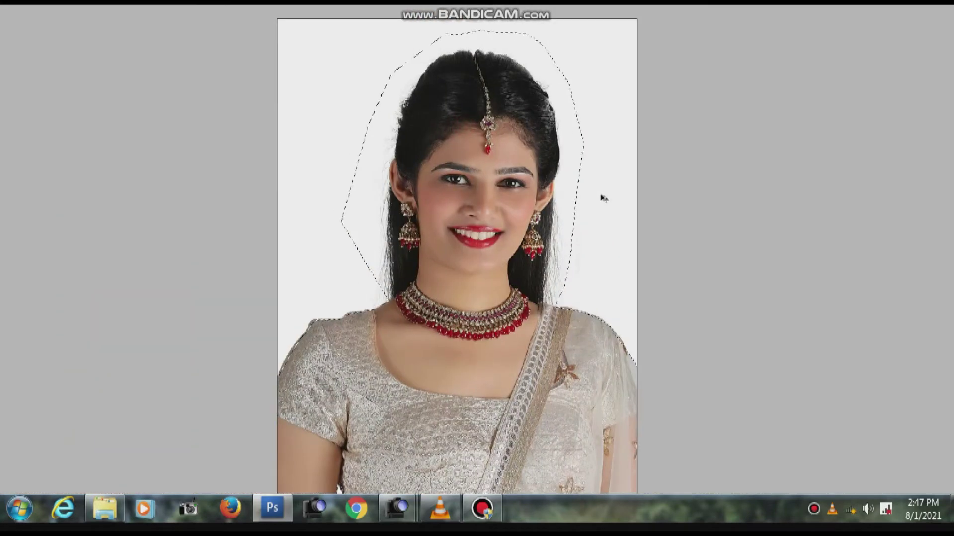
# - Feather the woman's selection with a small pixel radius
pyautogui.scroll(-2, 602, 316)
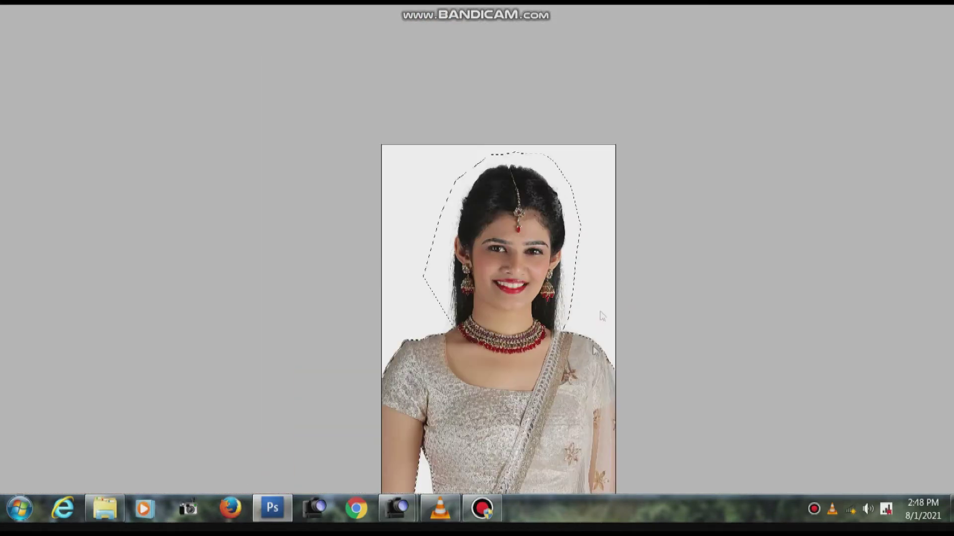
pyautogui.scroll(-3, 602, 316)
pyautogui.scroll(2, 546, 278)
pyautogui.scroll(-1, 522, 268)
pyautogui.scroll(-1, 523, 268)
pyautogui.scroll(2, 522, 269)
pyautogui.scroll(-1, 547, 258)
pyautogui.scroll(-1, 524, 274)
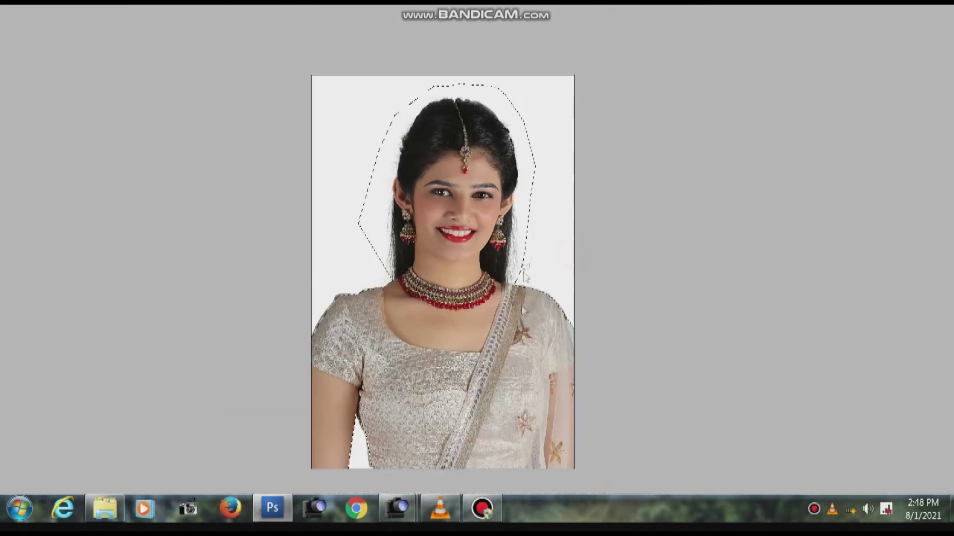
pyautogui.scroll(-1, 524, 275)
pyautogui.scroll(1, 503, 264)
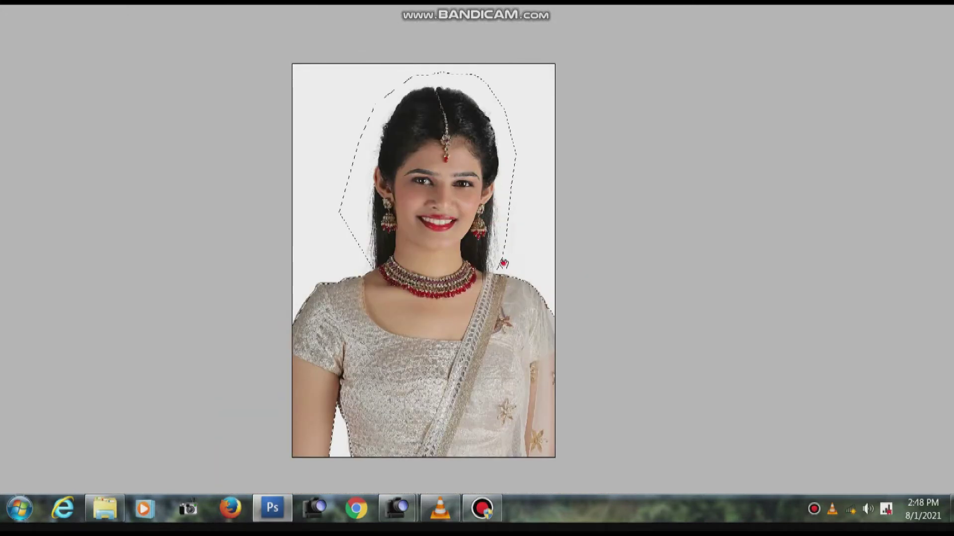
pyautogui.scroll(-1, 503, 263)
pyautogui.click(515, 240)
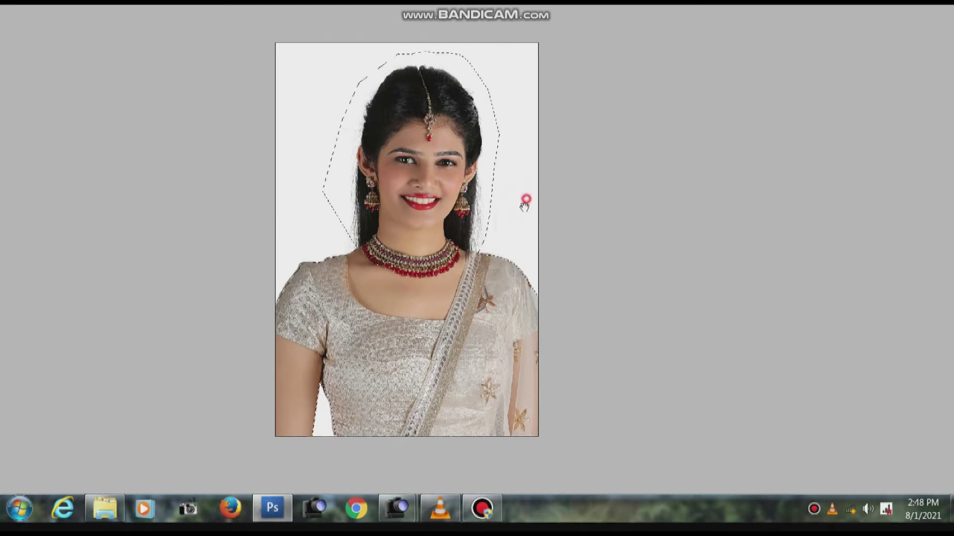
pyautogui.scroll(1, 525, 204)
pyautogui.rightClick(415, 178)
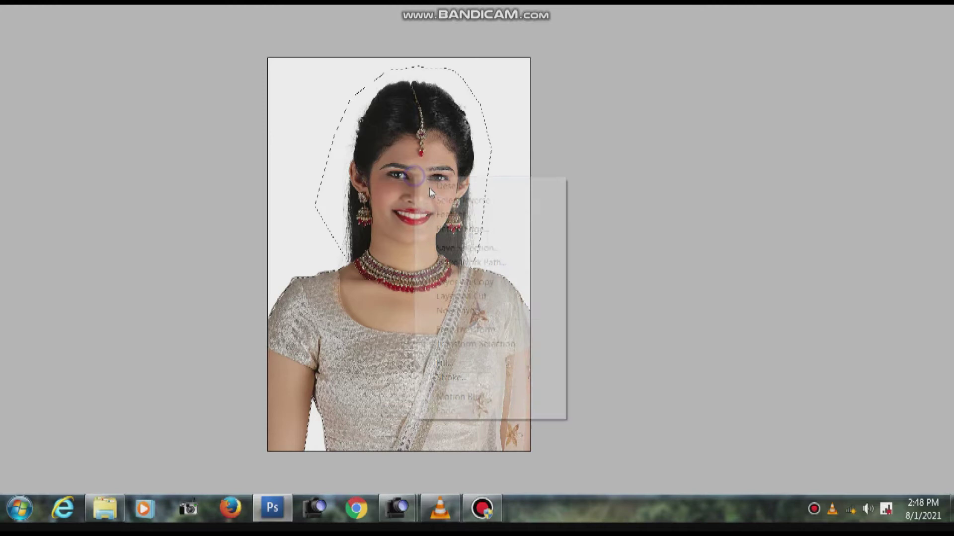
pyautogui.click(453, 215)
pyautogui.click(715, 142)
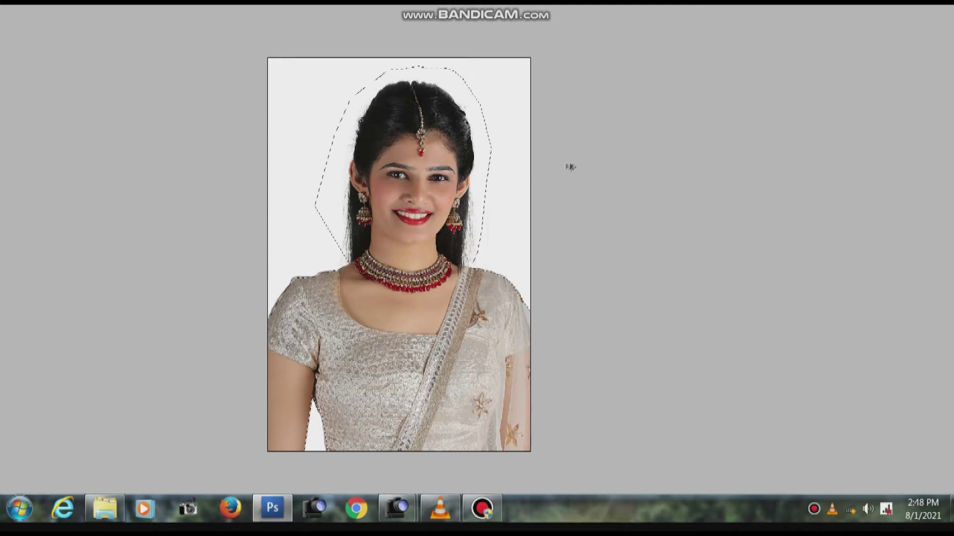
# - Apply a second Feather to the selection with a small radius
pyautogui.rightClick(415, 173)
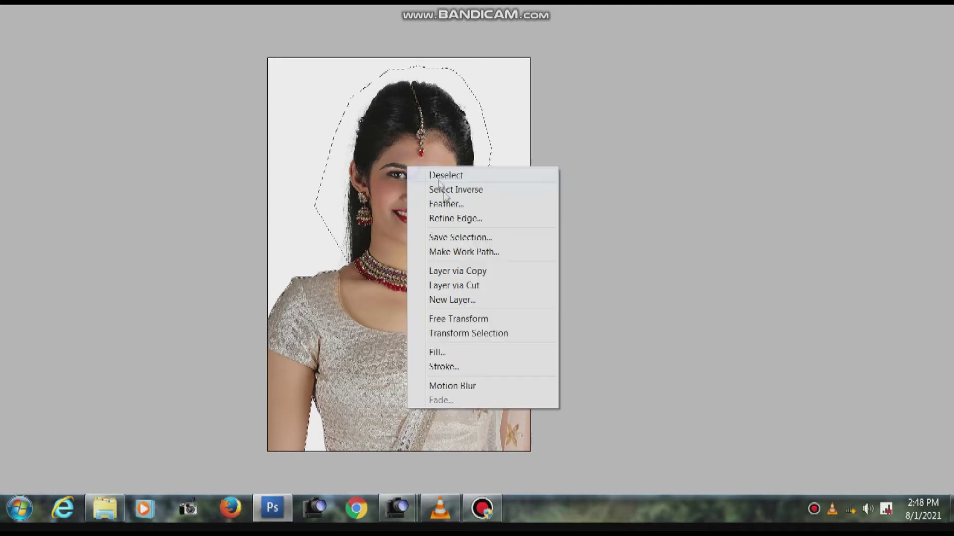
pyautogui.click(449, 204)
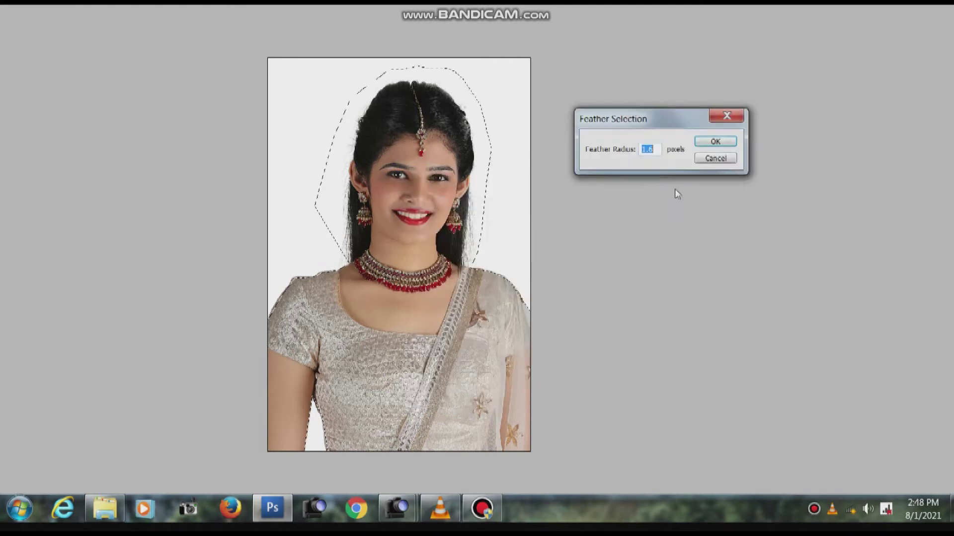
pyautogui.click(713, 143)
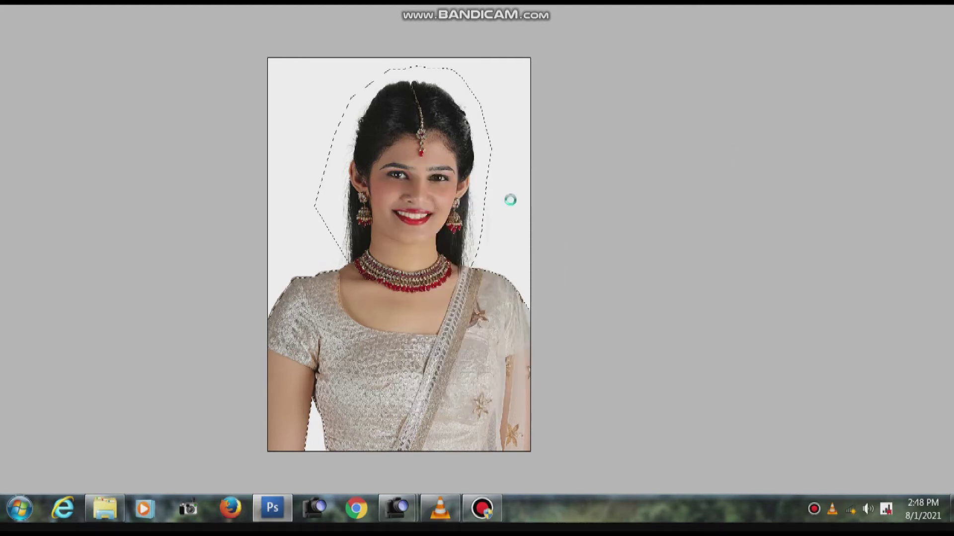
# - Copy the selected woman to a new layer with Ctrl+J and hide the Background layer
pyautogui.press('Tab')
pyautogui.hotkey('ctrl', 'j')
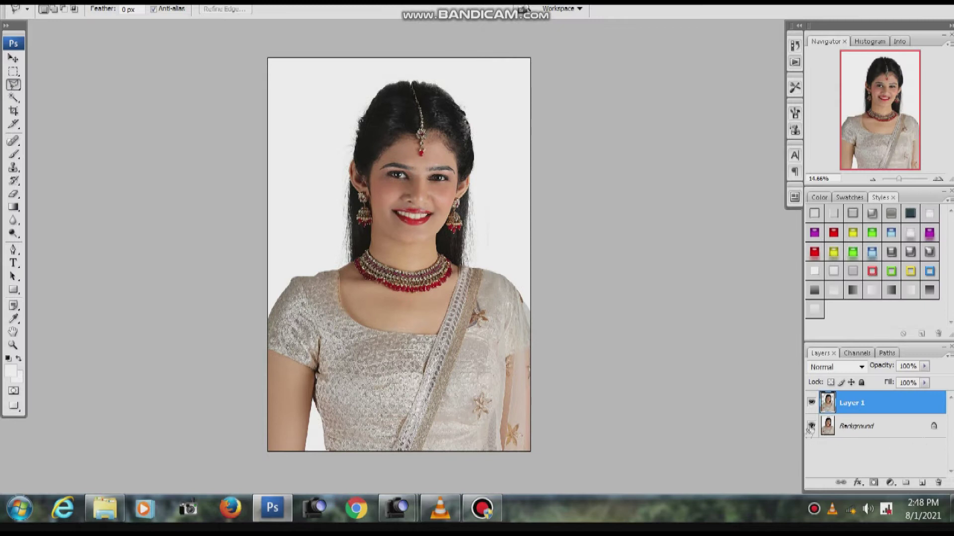
pyautogui.click(811, 426)
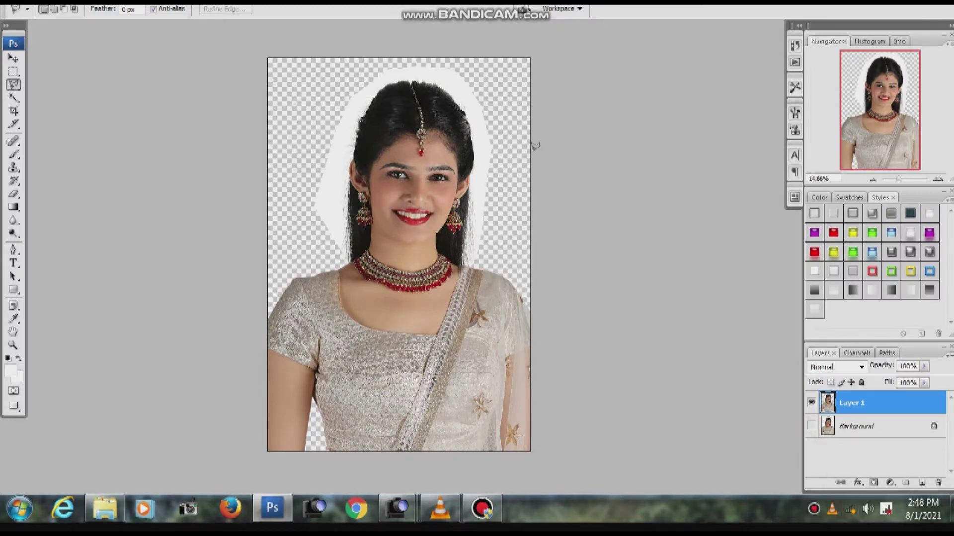
pyautogui.scroll(1, 526, 154)
pyautogui.scroll(1, 511, 164)
# - Preview the cut-out full-screen, toggling the Background layer back on and off
pyautogui.press('Tab')
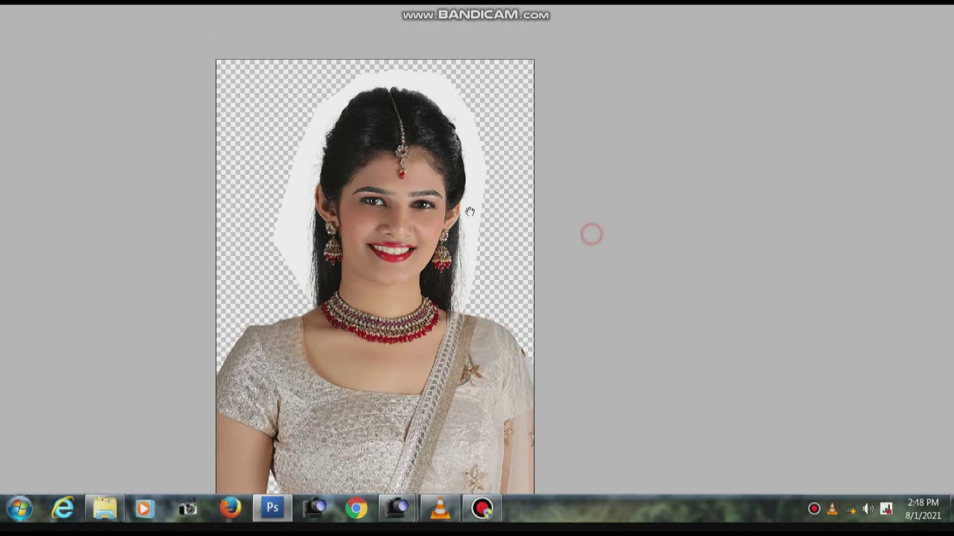
pyautogui.press('f')
pyautogui.press('Tab')
pyautogui.click(812, 426)
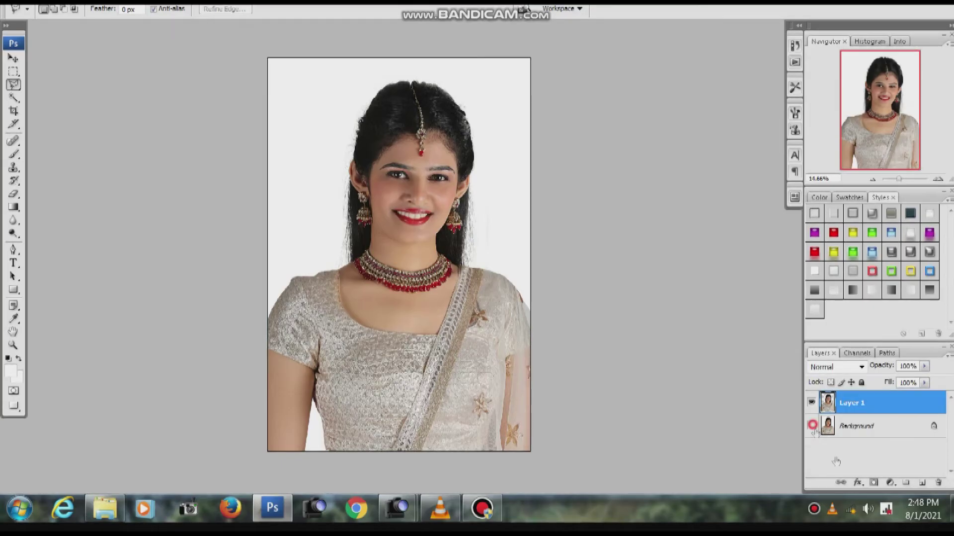
pyautogui.click(811, 426)
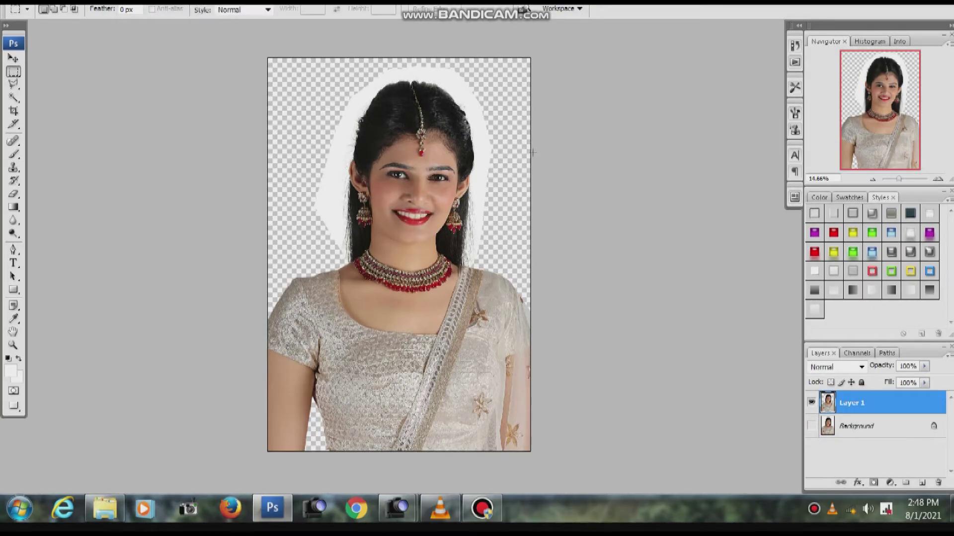
pyautogui.scroll(1, 512, 164)
pyautogui.press('Tab')
pyautogui.press('f')
pyautogui.scroll(-1, 470, 213)
pyautogui.hotkey('alt', 'Tab')
# - Browse the newzz wallpapers and open the audi-a7 white-car-on-dirt-road image in Photoshop
pyautogui.scroll(-1, 542, 292)
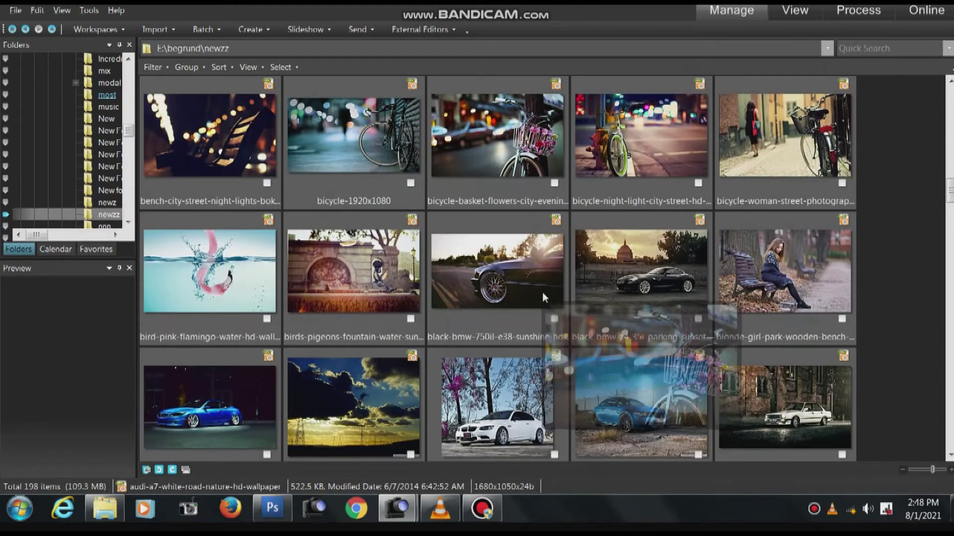
pyautogui.scroll(-2, 553, 288)
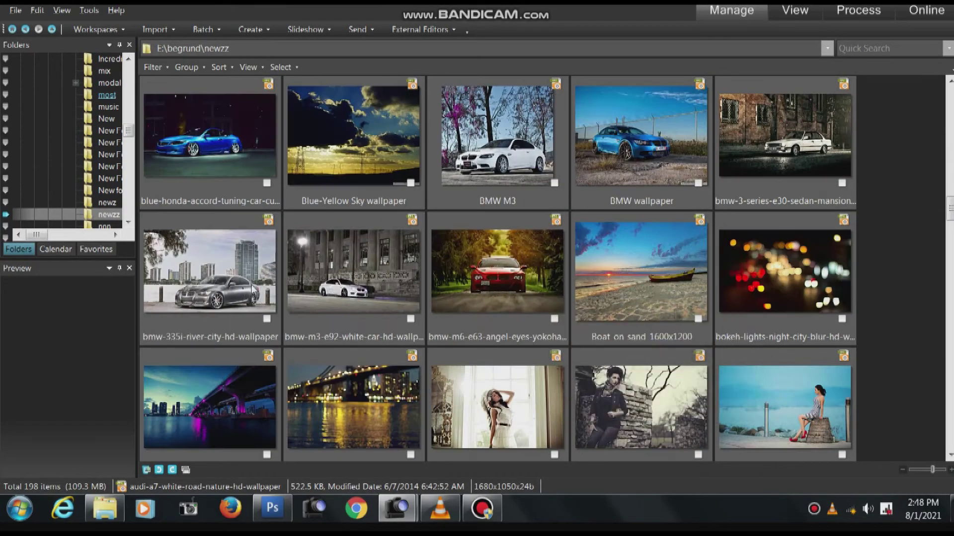
pyautogui.scroll(-1, 606, 261)
pyautogui.scroll(-2, 605, 265)
pyautogui.scroll(-2, 605, 263)
pyautogui.scroll(-1, 631, 256)
pyautogui.scroll(-2, 666, 246)
pyautogui.scroll(-2, 702, 234)
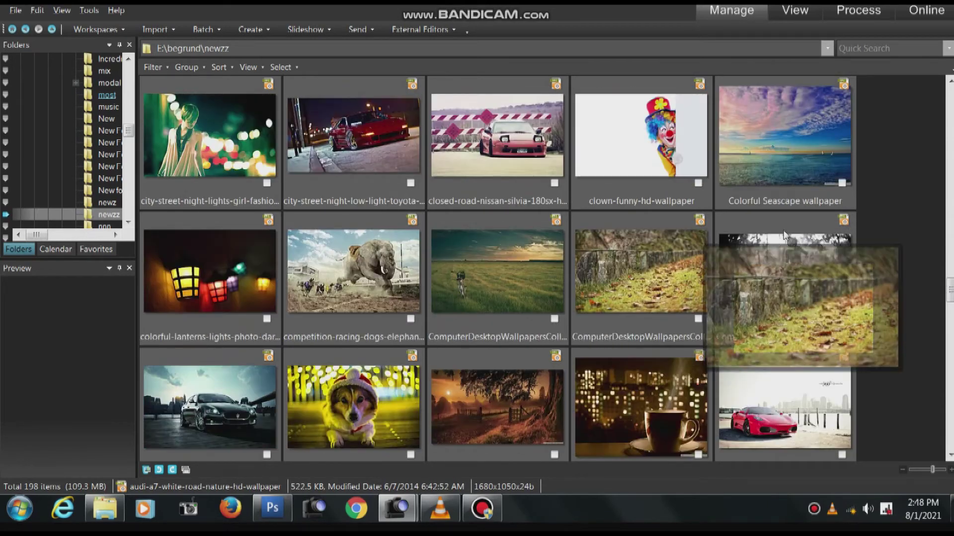
pyautogui.scroll(-2, 744, 250)
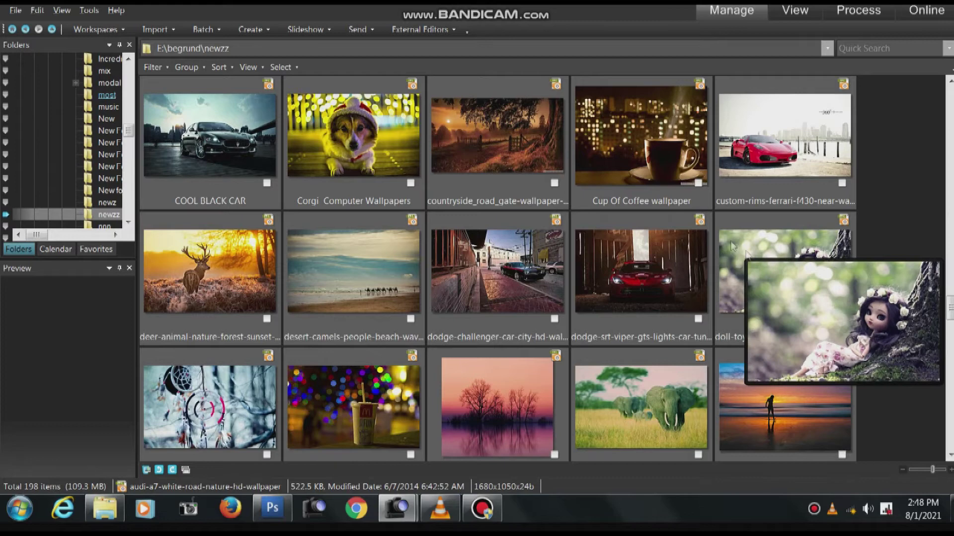
pyautogui.scroll(3, 741, 241)
pyautogui.scroll(3, 741, 239)
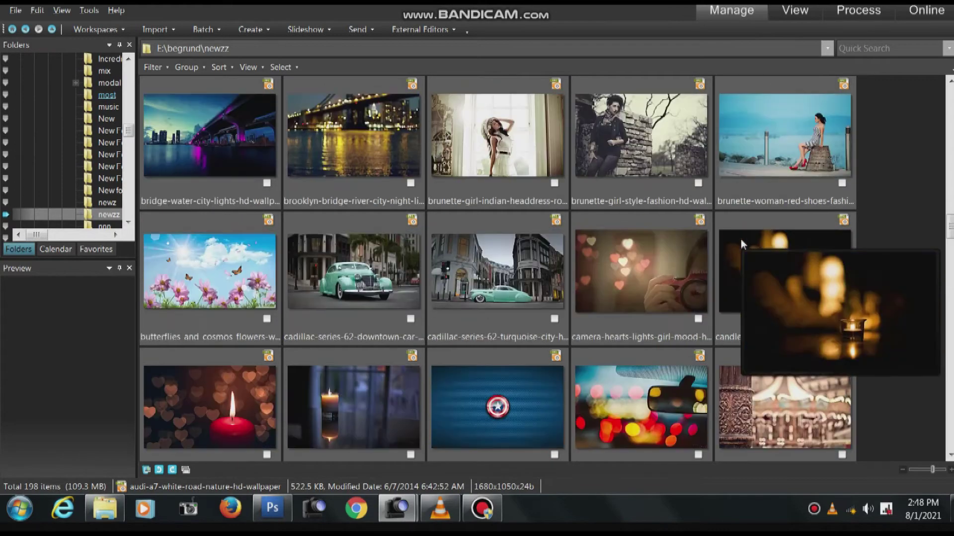
pyautogui.scroll(2, 386, 269)
pyautogui.scroll(2, 386, 270)
pyautogui.scroll(2, 387, 270)
pyautogui.scroll(2, 387, 270)
pyautogui.scroll(1, 387, 269)
pyautogui.scroll(1, 331, 260)
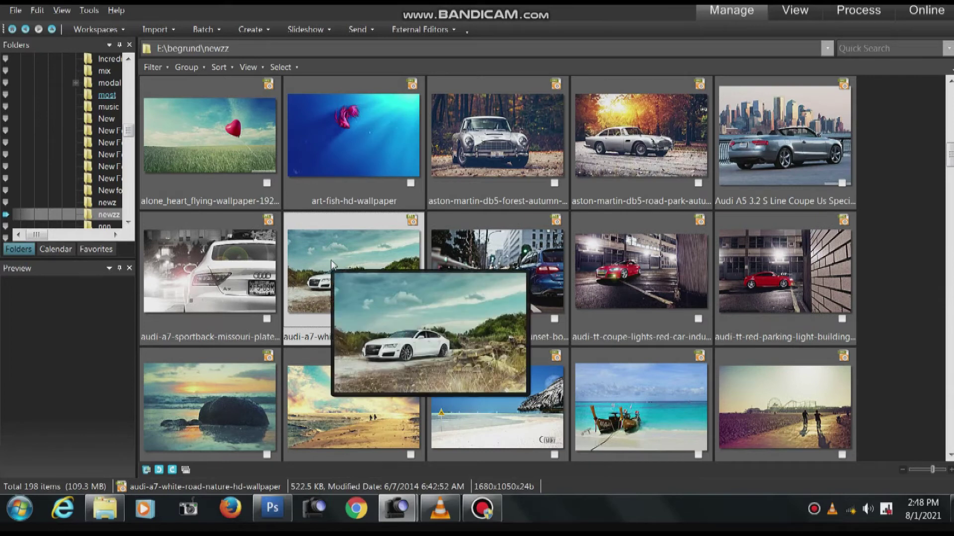
pyautogui.hotkey('alt', 'Tab')
pyautogui.hotkey('alt', 'Tab')
pyautogui.hotkey('alt', 'Tab')
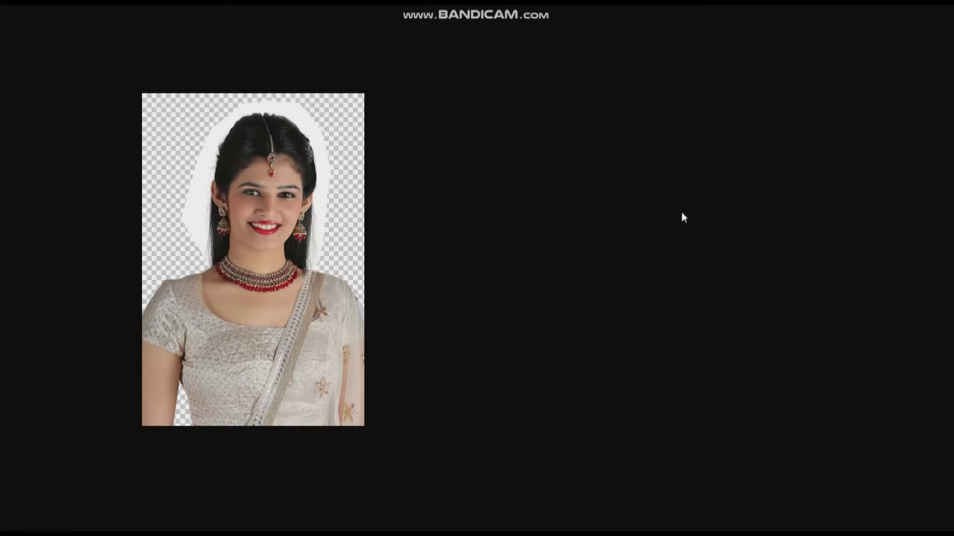
pyautogui.hotkey('alt', 'Tab')
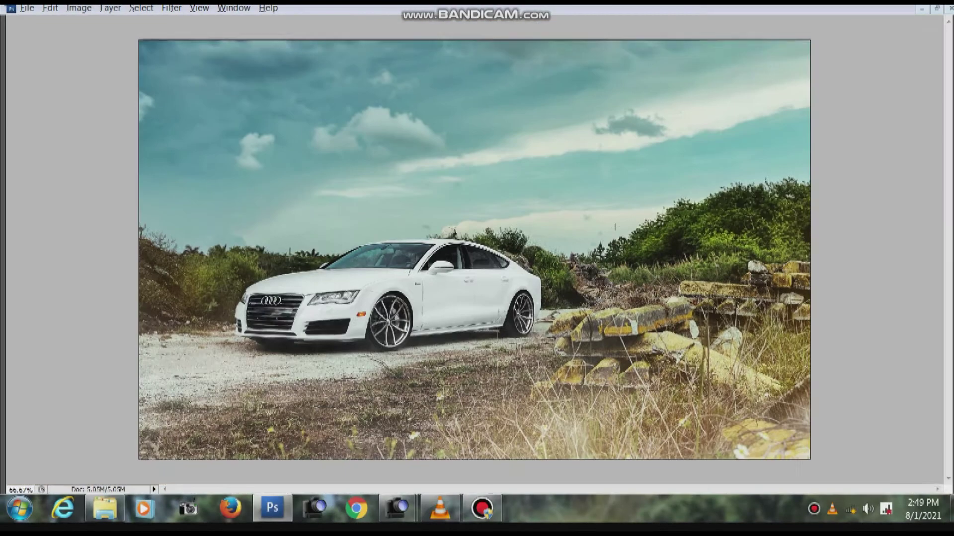
# - Resample the Audi wallpaper to 200 resolution and fit it on screen
pyautogui.hotkey('alt', 'i')
pyautogui.press('i')
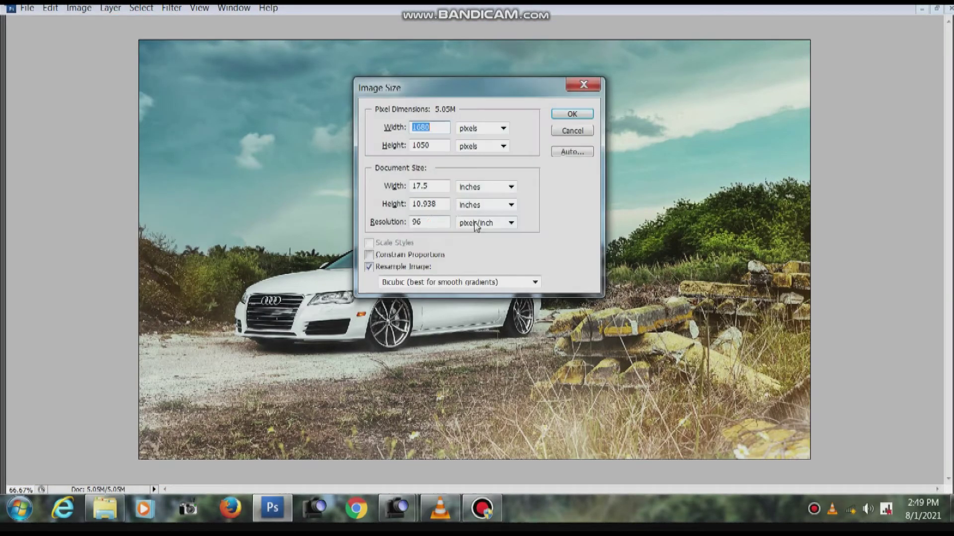
pyautogui.moveTo(428, 221); pyautogui.dragTo(406, 227)
pyautogui.write('000')
pyautogui.press('BackSpace')
pyautogui.press('Return')
pyautogui.hotkey('ctrl', '0')
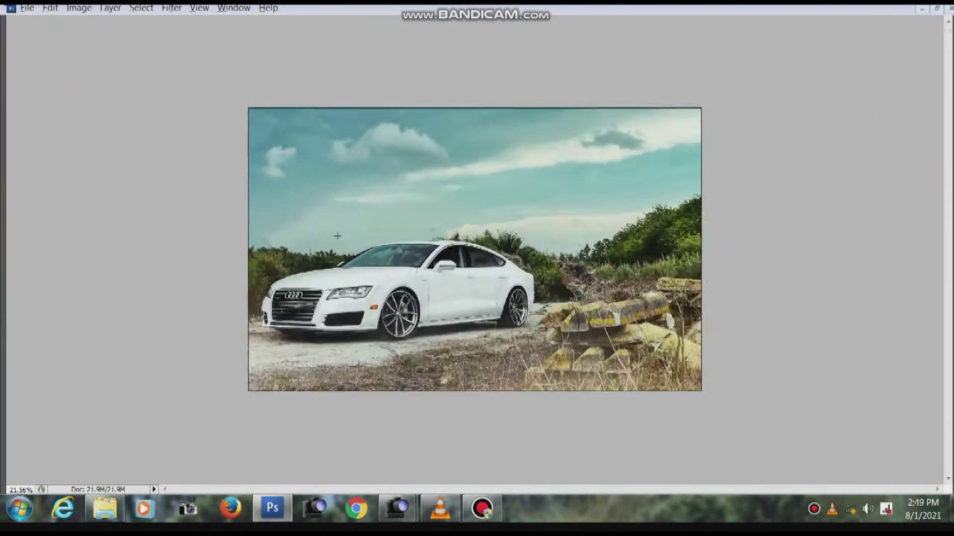
# - Crop a tall right-hand slice of sky, bushes and rocks, and move it beside the cut-out
pyautogui.click(425, 214)
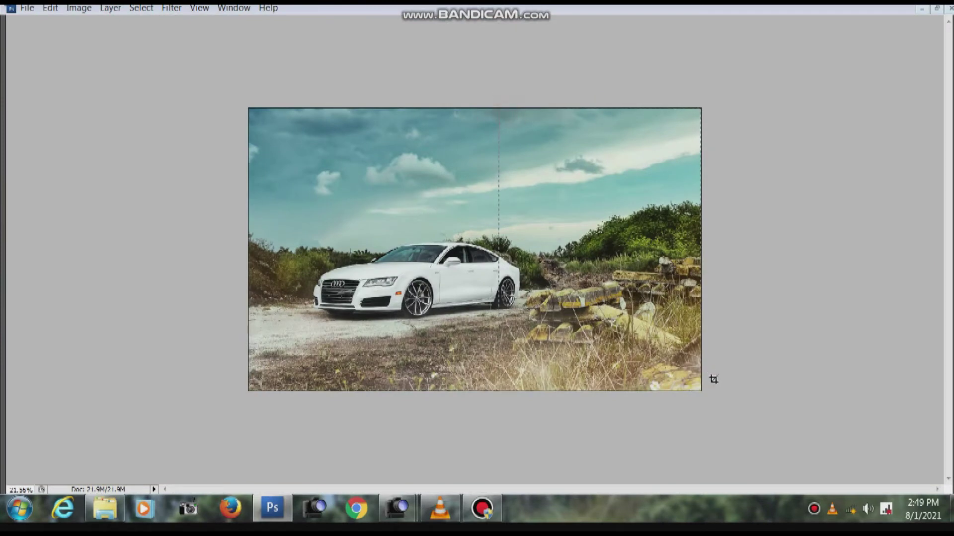
pyautogui.moveTo(499, 110); pyautogui.dragTo(709, 383)
pyautogui.press('Return')
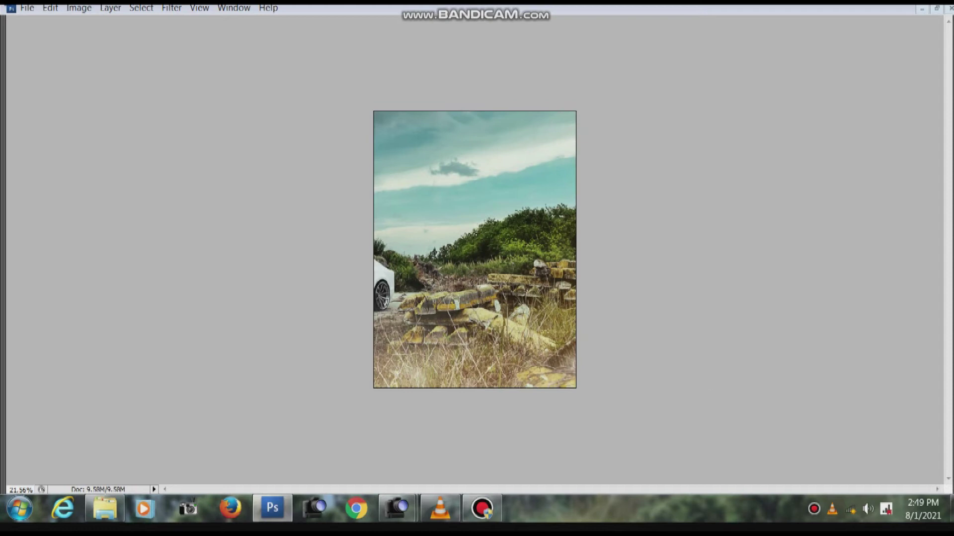
pyautogui.press('f')
pyautogui.press('f')
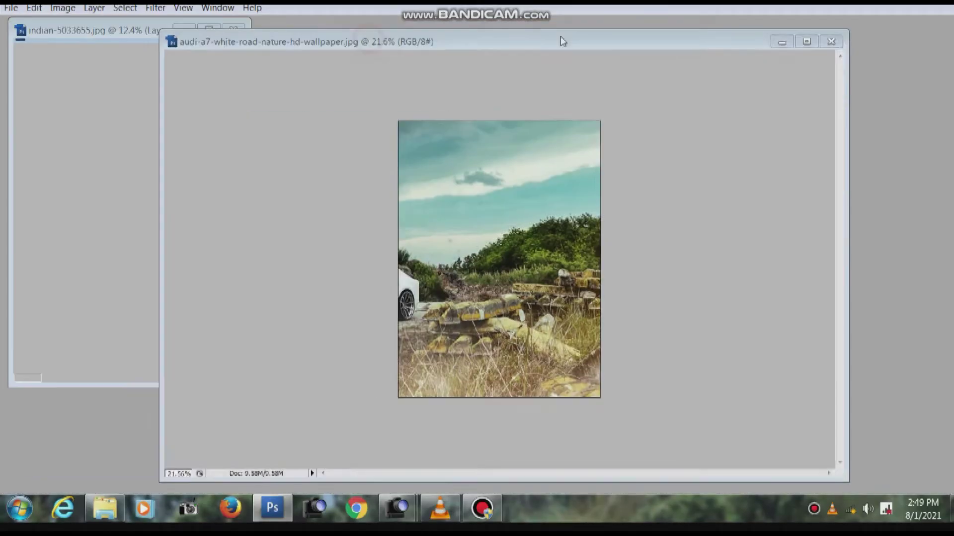
pyautogui.moveTo(354, 40); pyautogui.dragTo(661, 36)
# - Drag the cut-out woman into the background photo, shrink her, and centre her in the frame
pyautogui.click(143, 23)
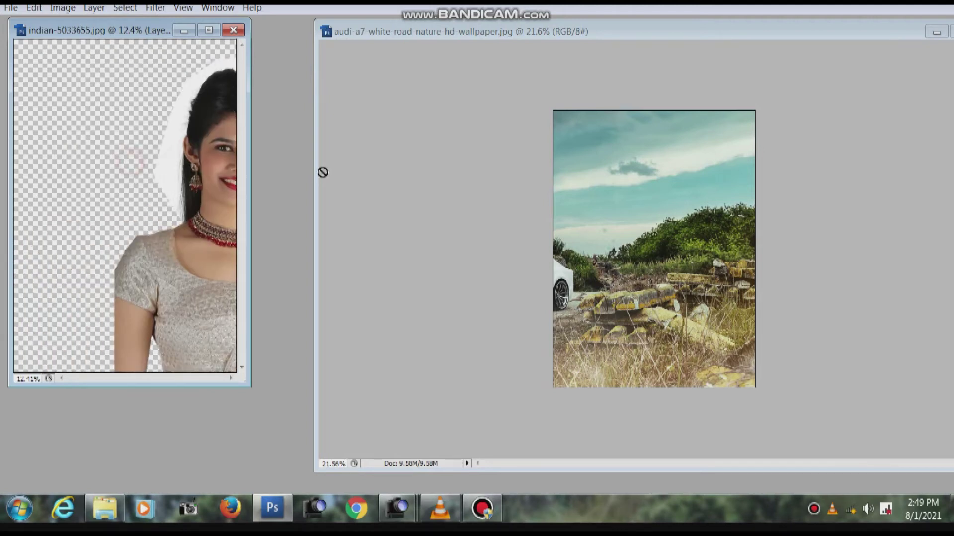
pyautogui.moveTo(133, 166); pyautogui.dragTo(611, 214)
pyautogui.press('f')
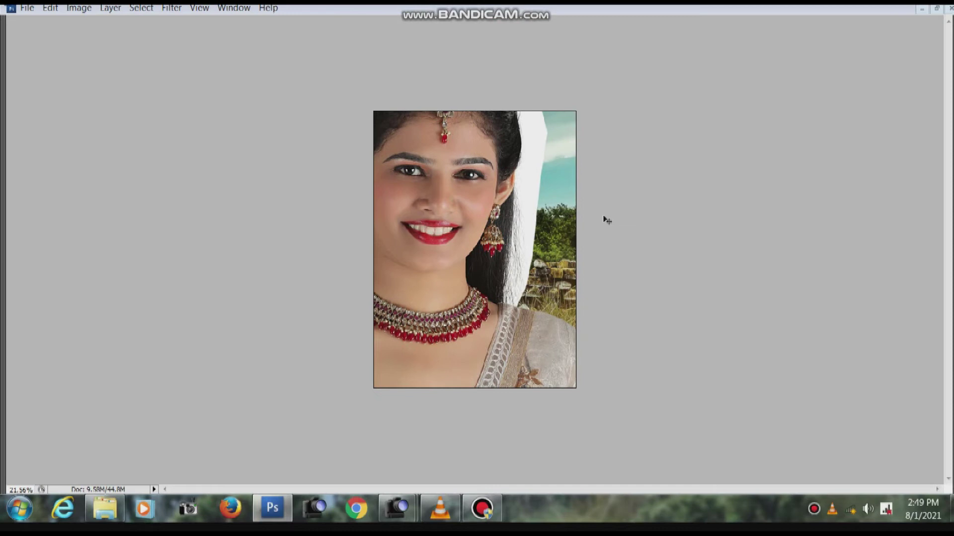
pyautogui.hotkey('ctrl', 't')
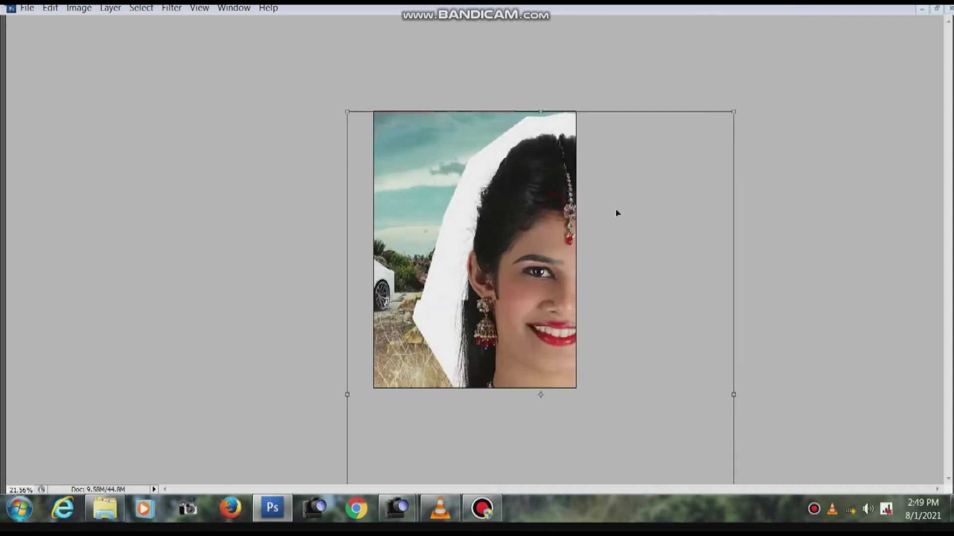
pyautogui.moveTo(740, 140); pyautogui.dragTo(644, 273)
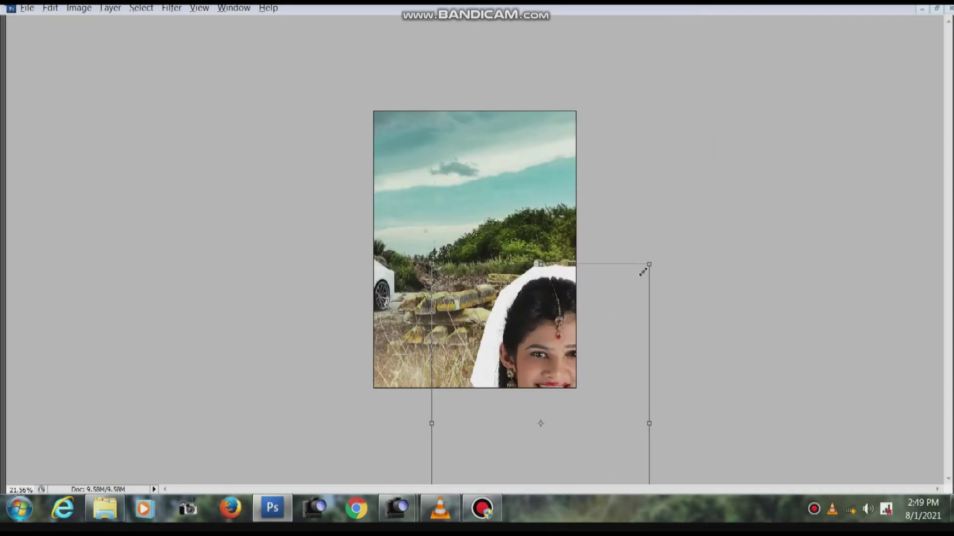
pyautogui.moveTo(590, 331)
pyautogui.mouseDown()
pyautogui.moveTo(509, 175)
pyautogui.moveTo(518, 181)
pyautogui.mouseUp()
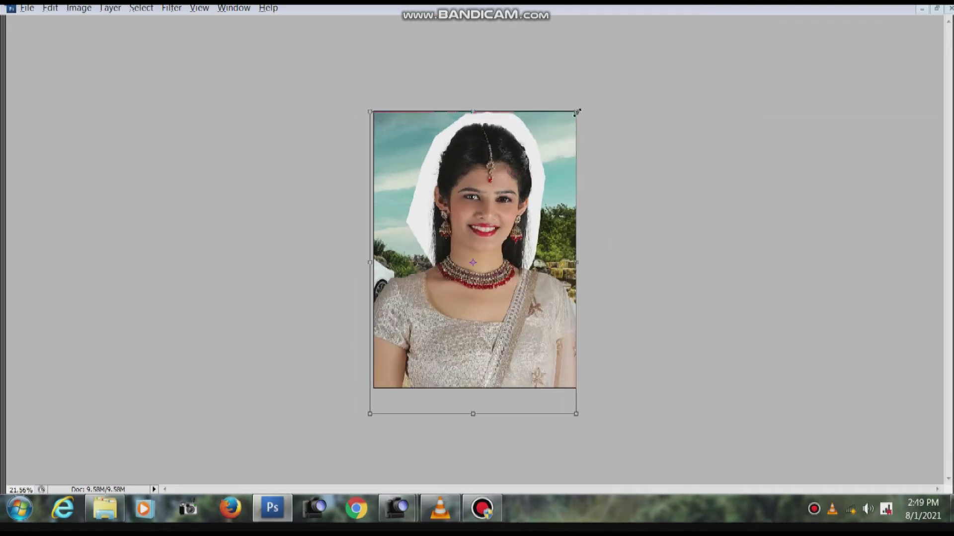
pyautogui.moveTo(576, 112); pyautogui.dragTo(558, 134)
pyautogui.moveTo(549, 239); pyautogui.dragTo(539, 221)
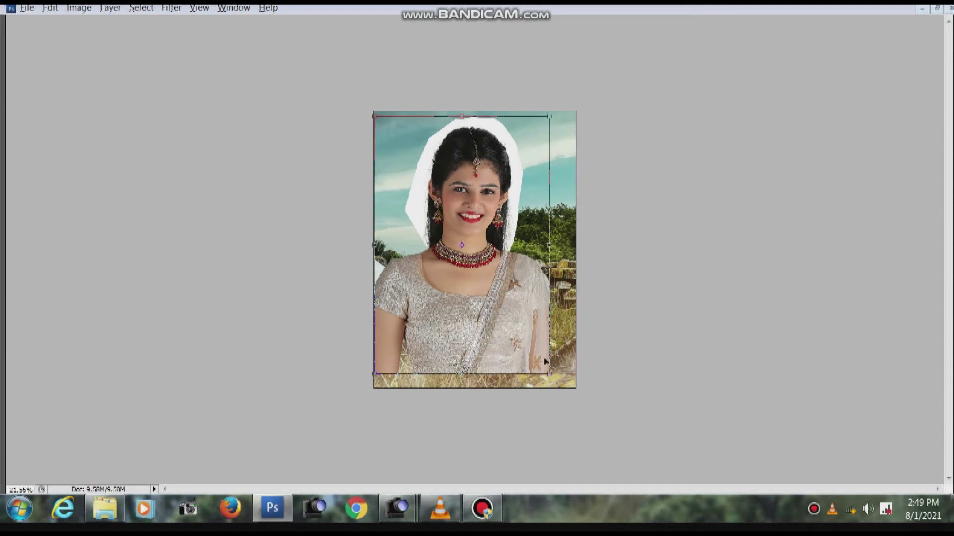
# - Enlarge the woman toward the bottom so she fills the frame, and commit the transform
pyautogui.moveTo(549, 371); pyautogui.dragTo(576, 391)
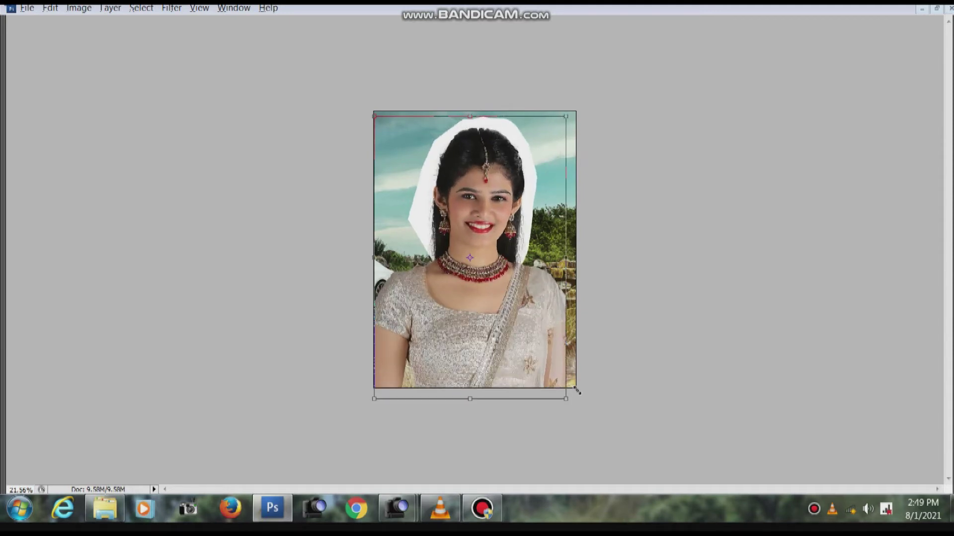
pyautogui.moveTo(566, 399); pyautogui.dragTo(577, 411)
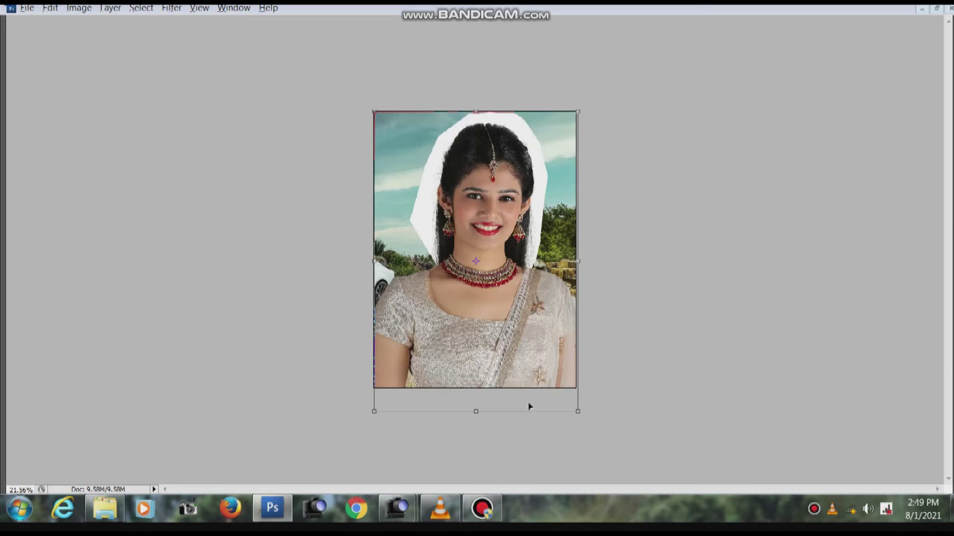
pyautogui.moveTo(374, 412); pyautogui.dragTo(373, 412)
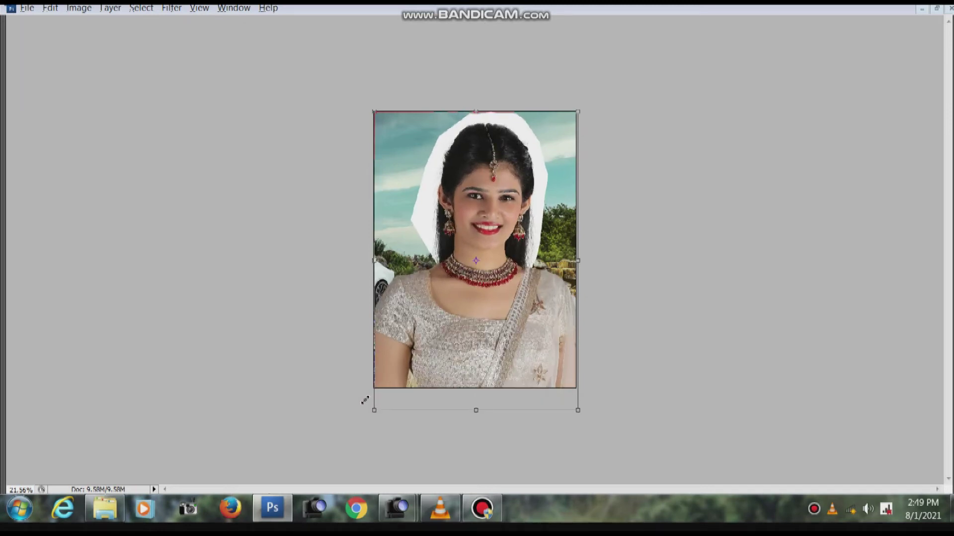
pyautogui.moveTo(571, 413); pyautogui.dragTo(575, 408)
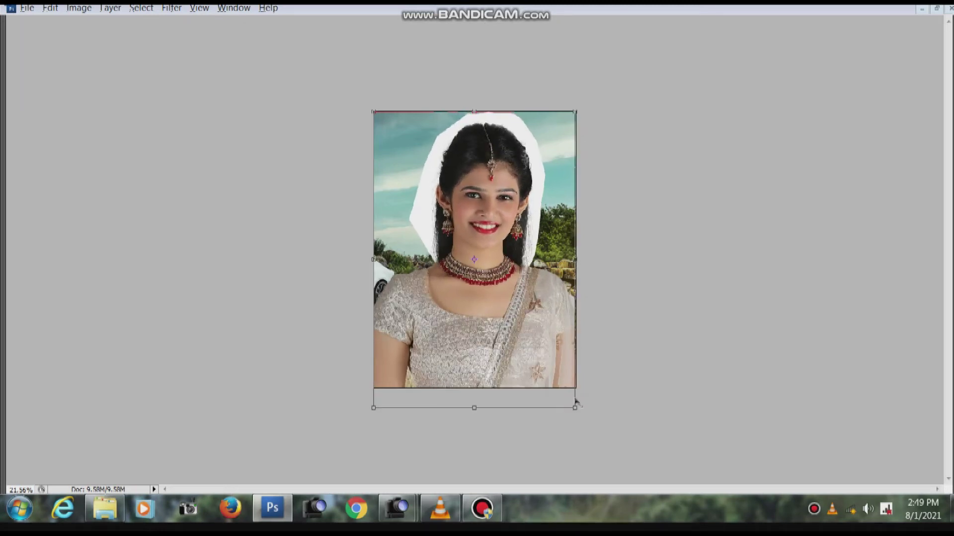
pyautogui.doubleClick(541, 329)
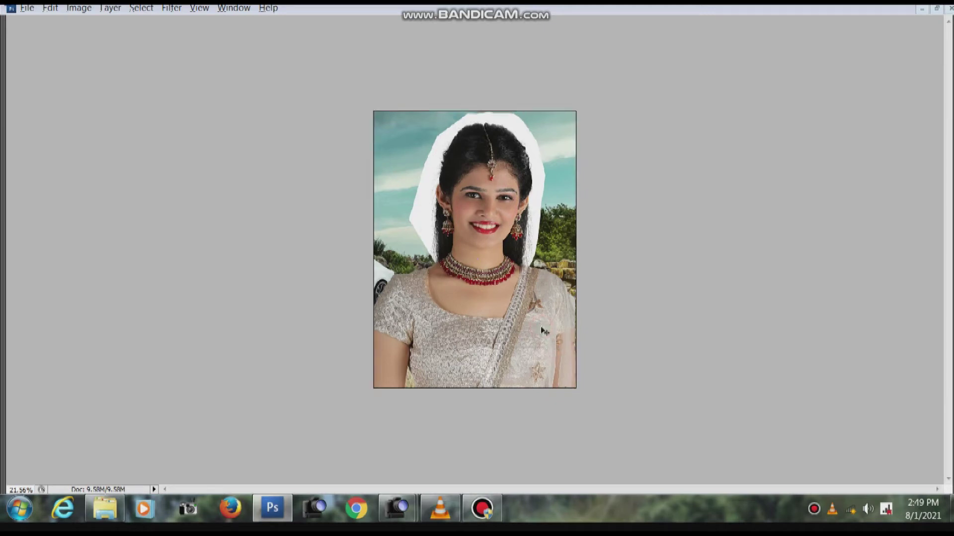
# - Fine-tune the woman's size, shift her about 30 px right, and apply
pyautogui.moveTo(575, 407); pyautogui.dragTo(562, 392)
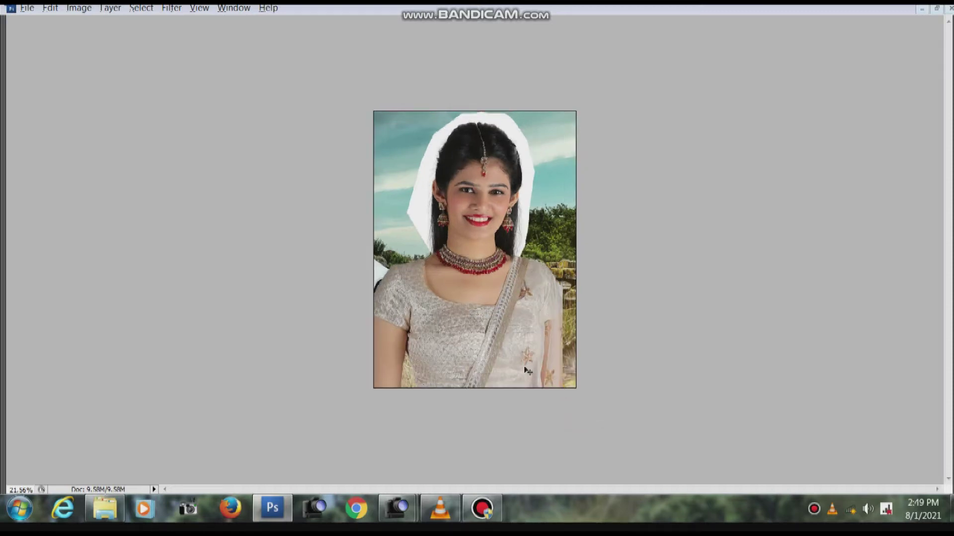
pyautogui.moveTo(514, 361); pyautogui.dragTo(530, 360)
pyautogui.hotkey('ctrl', 't')
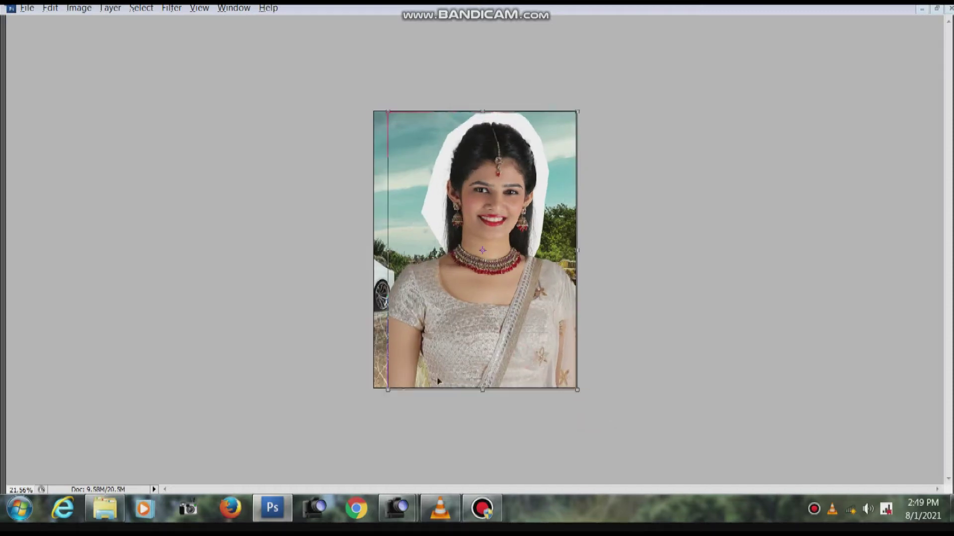
pyautogui.moveTo(389, 392); pyautogui.dragTo(361, 403)
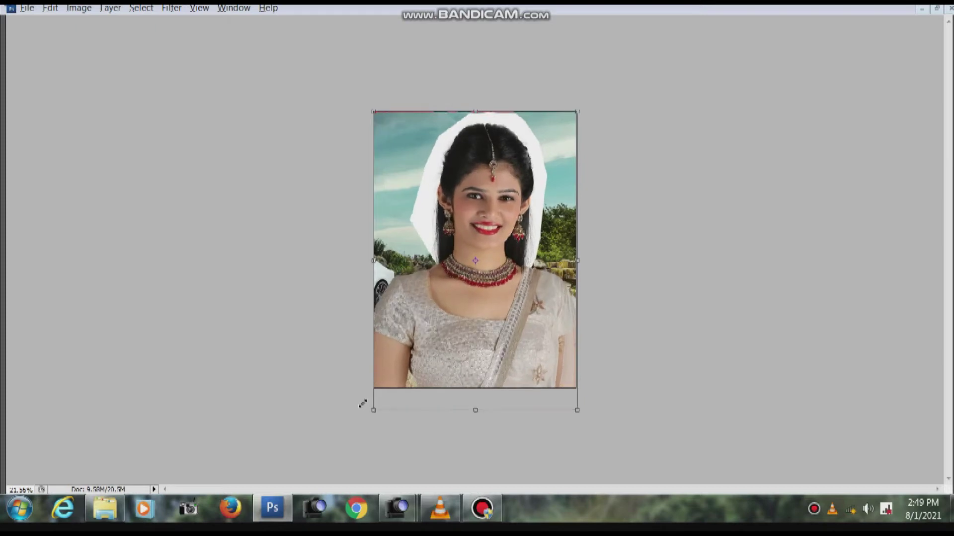
pyautogui.doubleClick(498, 217)
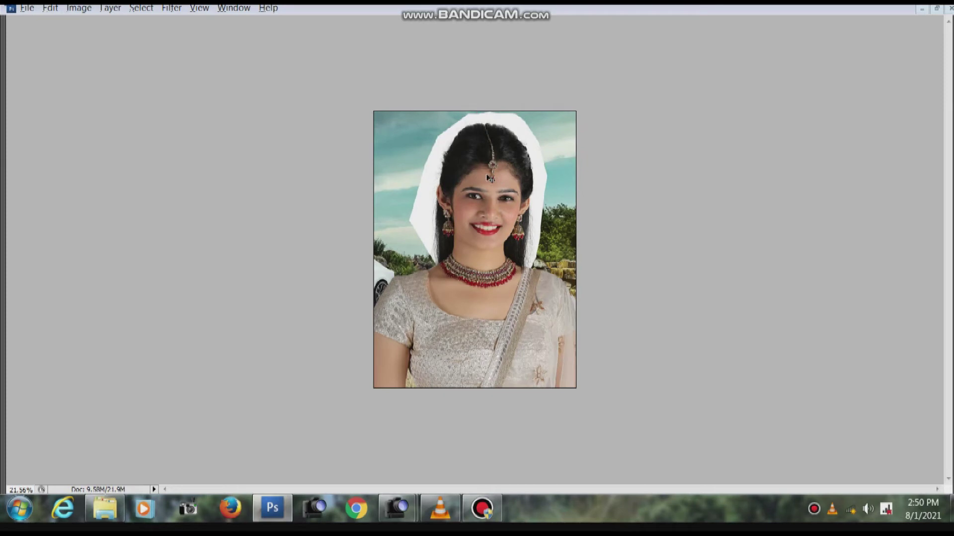
# - Nudge the woman slightly to the right
pyautogui.scroll(2, 490, 177)
pyautogui.scroll(2, 546, 184)
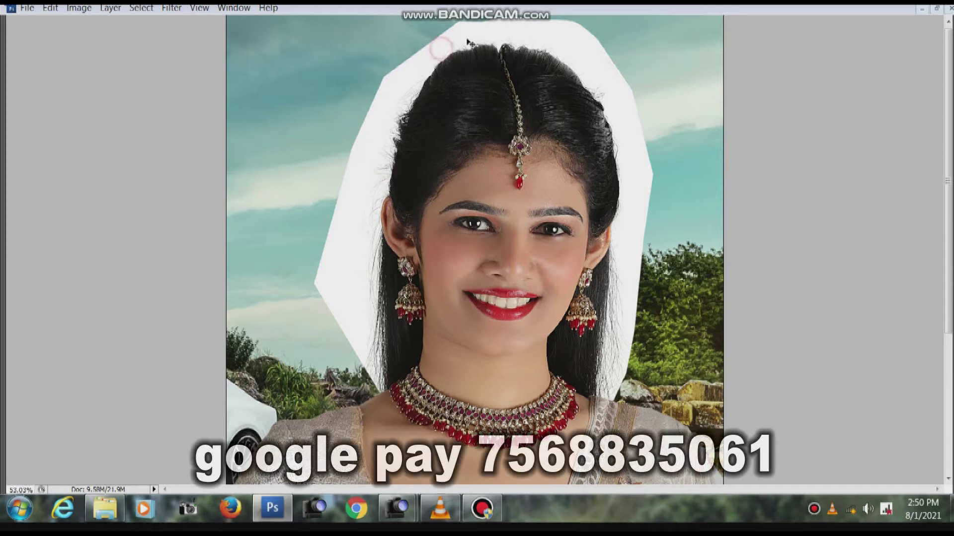
pyautogui.moveTo(526, 31); pyautogui.dragTo(536, 31)
pyautogui.scroll(-1, 612, 72)
pyautogui.scroll(-1, 596, 130)
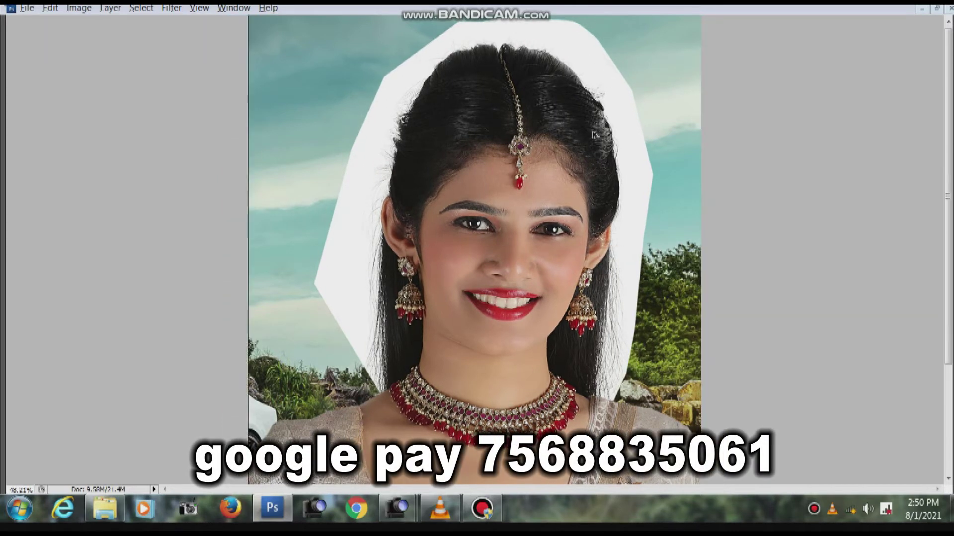
pyautogui.scroll(-1, 593, 134)
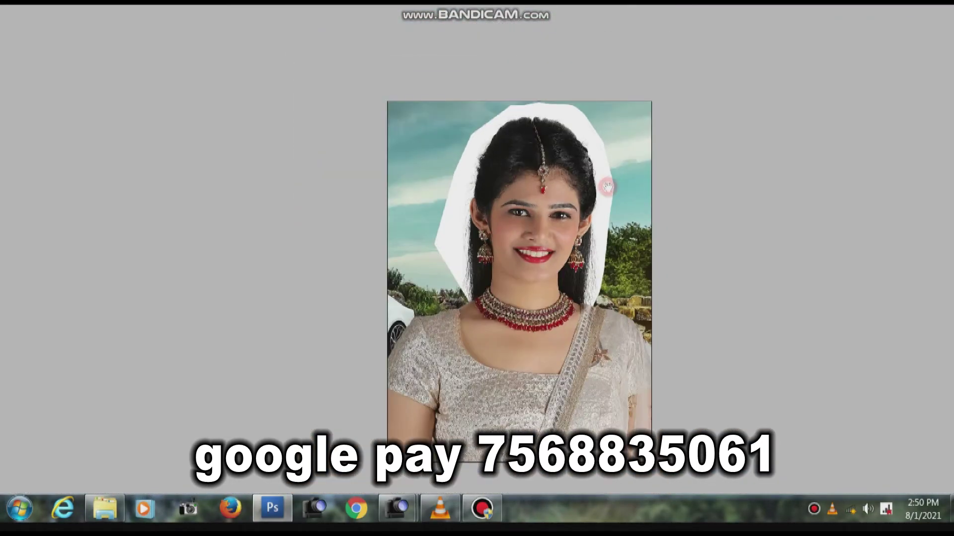
# - Select the woman's Layer 1 and bring the workspace panels back
pyautogui.moveTo(607, 187); pyautogui.dragTo(564, 170)
pyautogui.rightClick(520, 163)
pyautogui.click(543, 170)
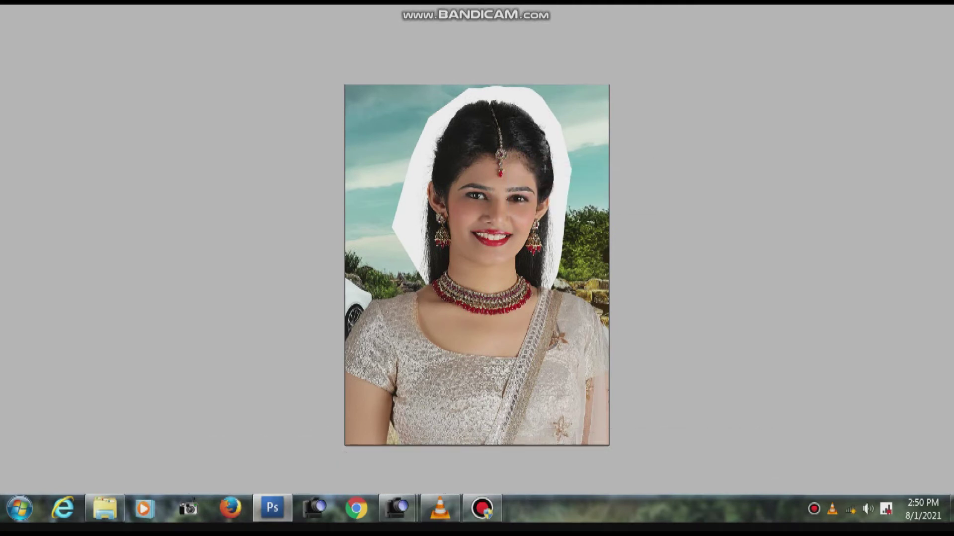
pyautogui.press('Tab')
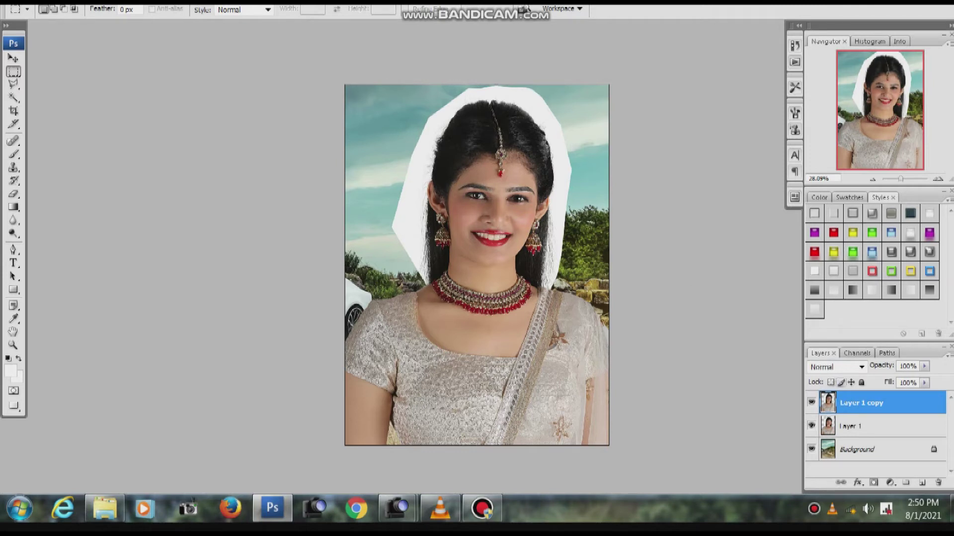
# - Select Layer 1 copy, then open Curves and cancel without changes
pyautogui.rightClick(493, 177)
pyautogui.click(505, 184)
pyautogui.hotkey('ctrl', 'm')
pyautogui.click(764, 314)
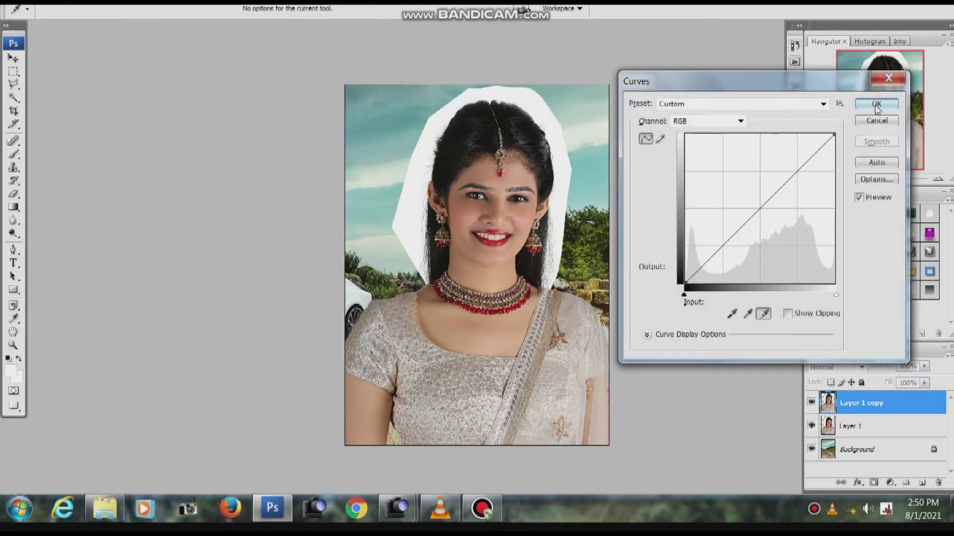
pyautogui.click(866, 104)
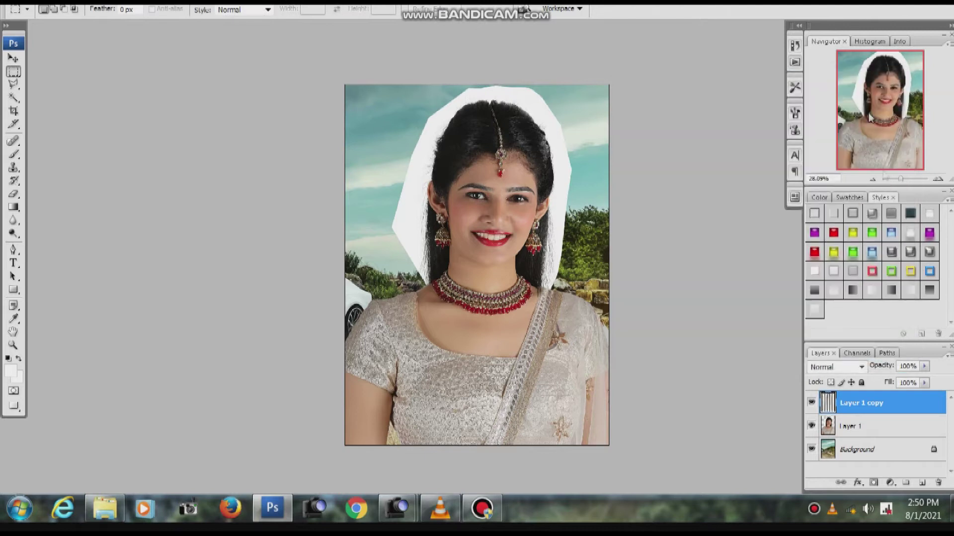
# - Set Layer 1 copy to Multiply and move it below Layer 1
pyautogui.click(863, 368)
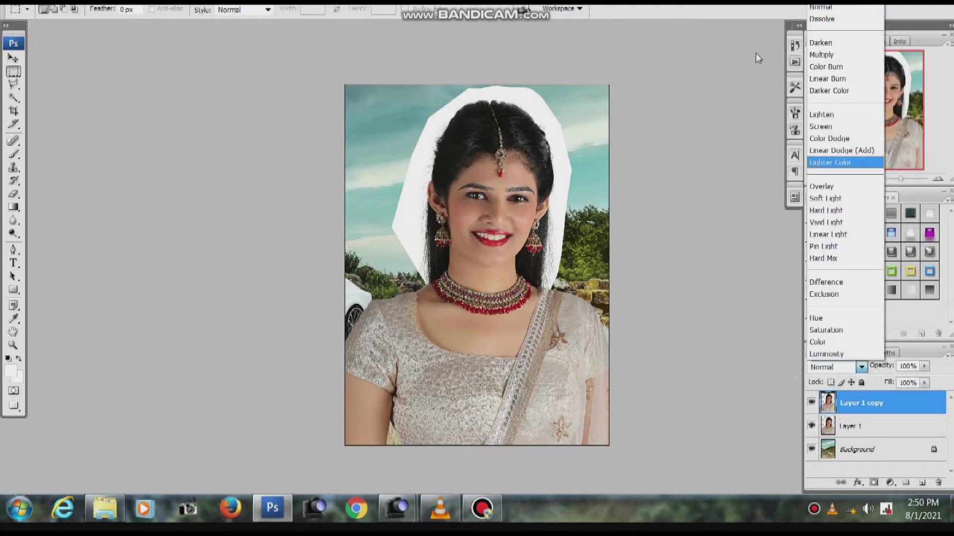
pyautogui.click(821, 55)
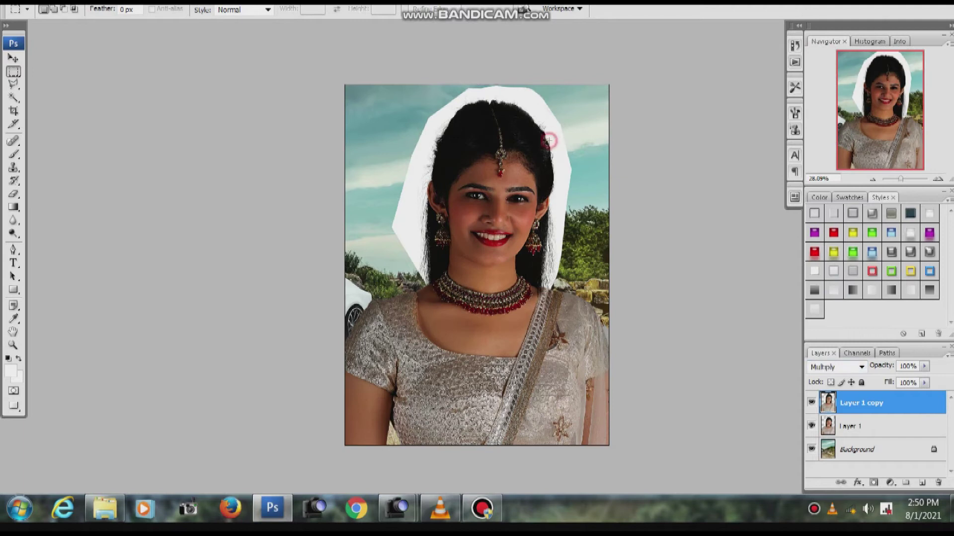
pyautogui.moveTo(849, 399); pyautogui.dragTo(855, 428)
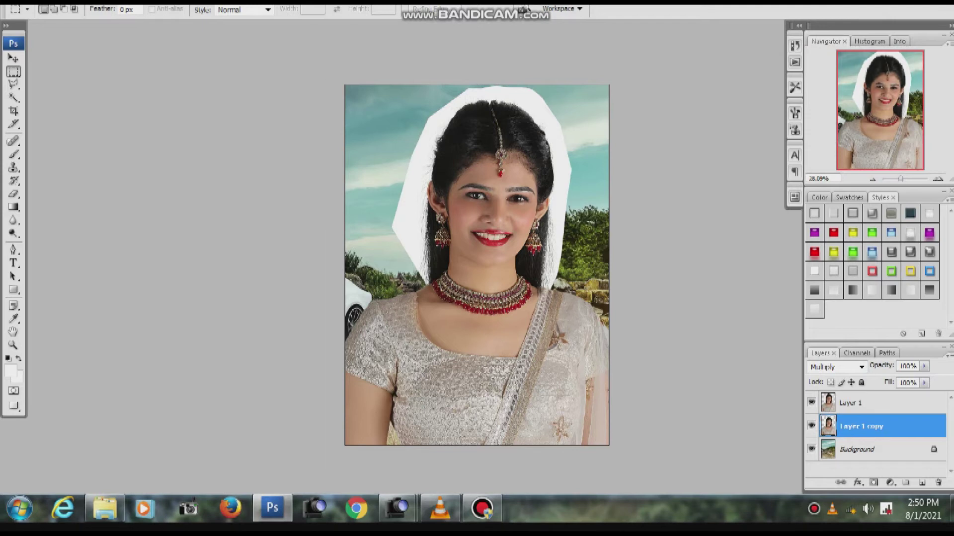
# - Hide the panels and paint out the white above and left of the hair with a larger brush
pyautogui.scroll(2, 545, 115)
pyautogui.scroll(1, 545, 114)
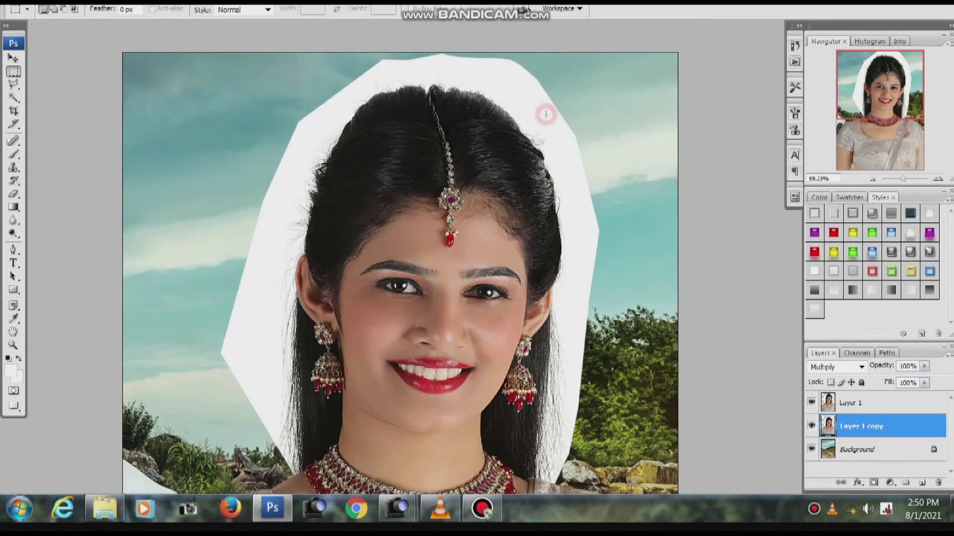
pyautogui.press('Tab')
pyautogui.scroll(1, 543, 112)
pyautogui.scroll(1, 542, 112)
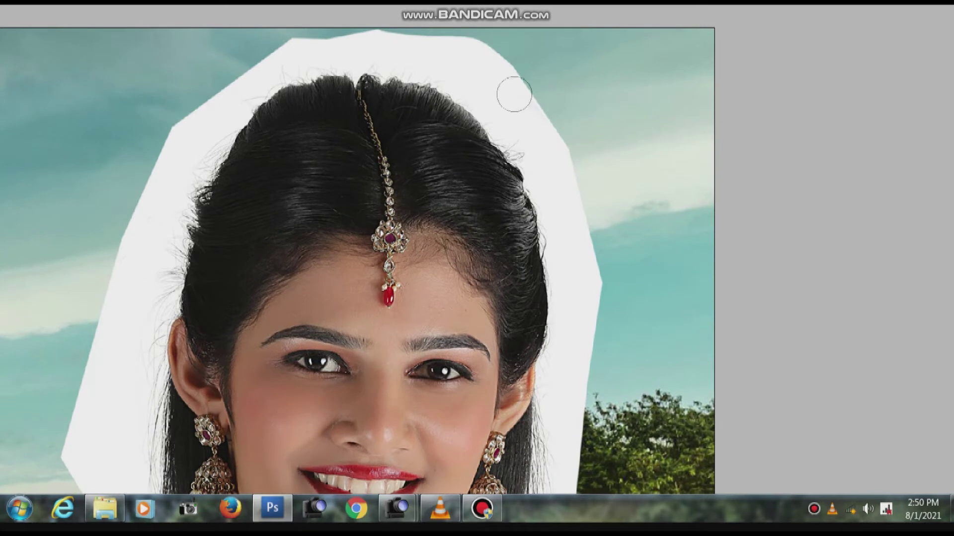
pyautogui.press(']')
pyautogui.press(']')
pyautogui.moveTo(515, 102)
pyautogui.mouseDown()
pyautogui.moveTo(502, 81)
pyautogui.moveTo(455, 59)
pyautogui.moveTo(422, 71)
pyautogui.moveTo(362, 39)
pyautogui.moveTo(255, 81)
pyautogui.moveTo(196, 144)
pyautogui.moveTo(147, 222)
pyautogui.moveTo(206, 127)
pyautogui.mouseUp()
pyautogui.moveTo(228, 97)
pyautogui.mouseDown()
pyautogui.moveTo(164, 239)
pyautogui.moveTo(149, 342)
pyautogui.mouseUp()
pyautogui.moveTo(161, 298)
pyautogui.mouseDown()
pyautogui.moveTo(121, 102)
pyautogui.moveTo(149, 191)
pyautogui.moveTo(138, 244)
pyautogui.moveTo(152, 249)
pyautogui.moveTo(176, 311)
pyautogui.mouseUp()
# - With a smaller brush, paint sky over the white streak on the hair's right side
pyautogui.press('[')
pyautogui.press('[')
pyautogui.moveTo(169, 162)
pyautogui.mouseDown()
pyautogui.moveTo(184, 286)
pyautogui.moveTo(166, 253)
pyautogui.mouseUp()
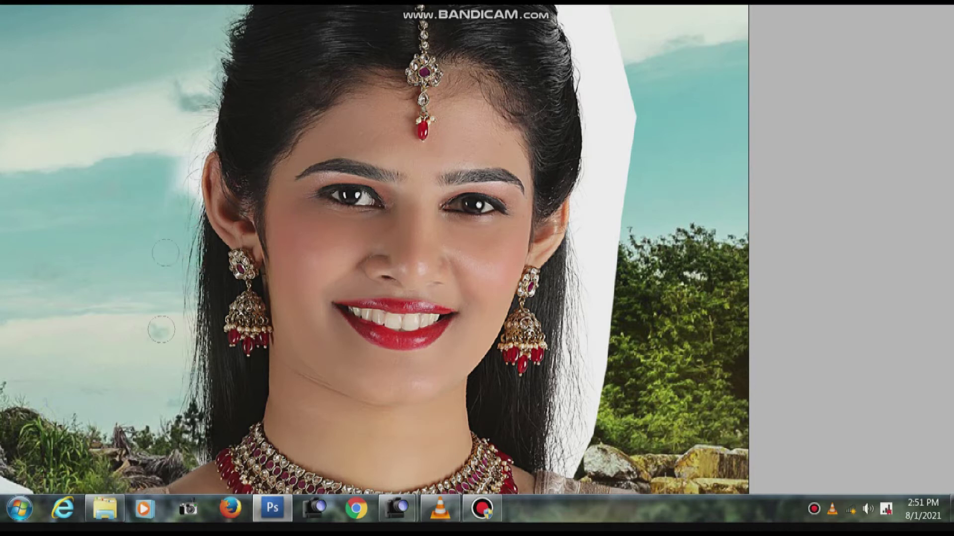
pyautogui.moveTo(167, 251)
pyautogui.mouseDown()
pyautogui.moveTo(170, 309)
pyautogui.moveTo(202, 209)
pyautogui.mouseUp()
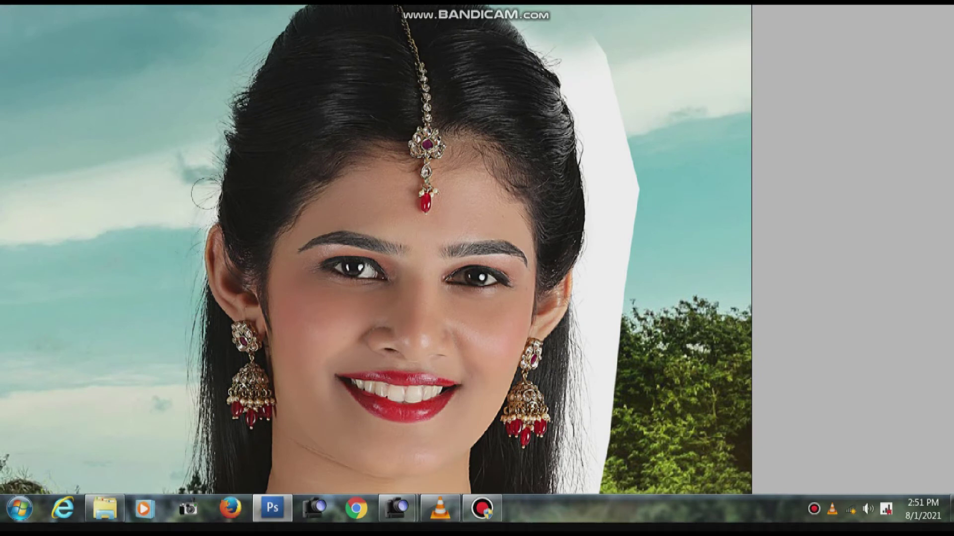
pyautogui.moveTo(829, 168); pyautogui.dragTo(688, 251)
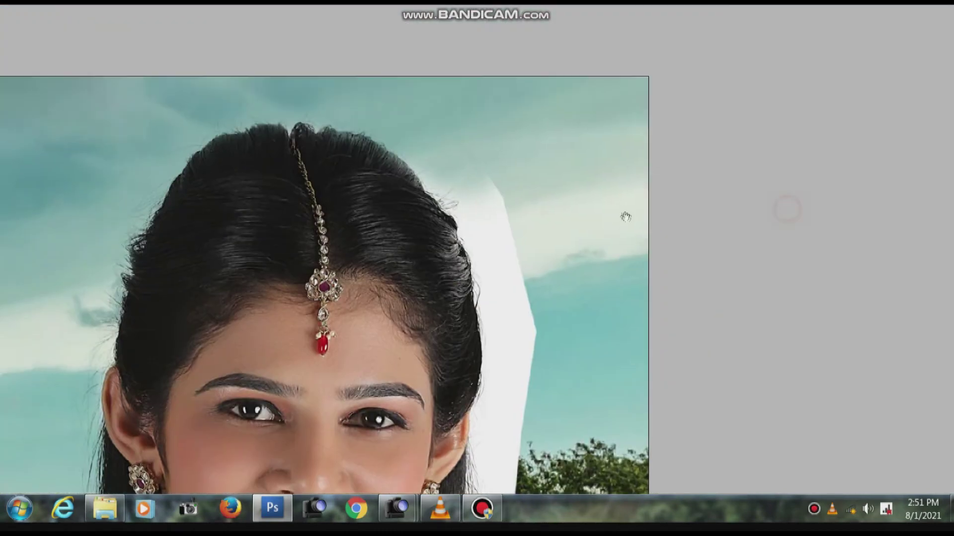
pyautogui.moveTo(489, 142)
pyautogui.mouseDown()
pyautogui.moveTo(523, 158)
pyautogui.moveTo(479, 185)
pyautogui.mouseUp()
pyautogui.moveTo(540, 252)
pyautogui.mouseDown()
pyautogui.moveTo(540, 159)
pyautogui.moveTo(504, 138)
pyautogui.moveTo(555, 174)
pyautogui.mouseUp()
pyautogui.moveTo(563, 214); pyautogui.dragTo(575, 202)
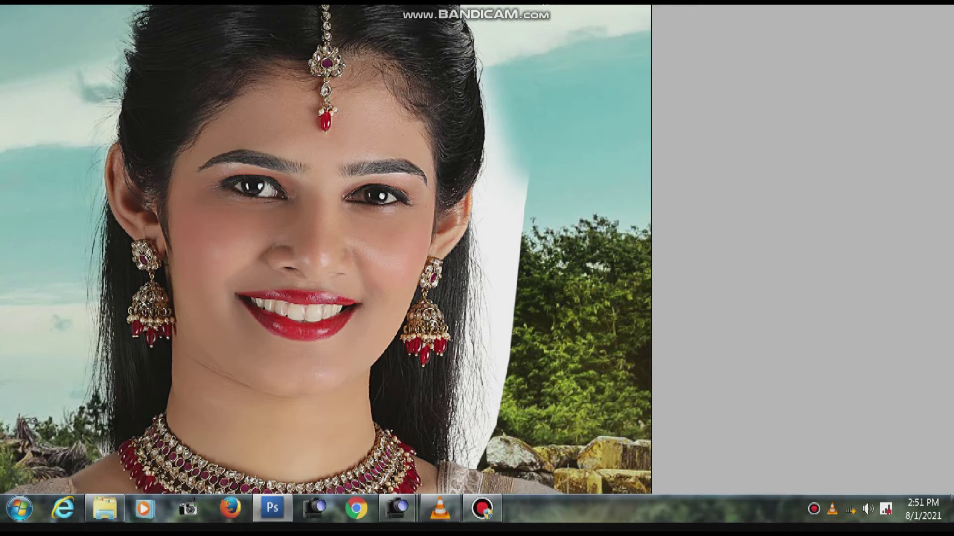
pyautogui.moveTo(516, 54)
pyautogui.mouseDown()
pyautogui.moveTo(522, 184)
pyautogui.moveTo(513, 127)
pyautogui.moveTo(502, 144)
pyautogui.moveTo(524, 127)
pyautogui.moveTo(497, 209)
pyautogui.moveTo(499, 283)
pyautogui.mouseUp()
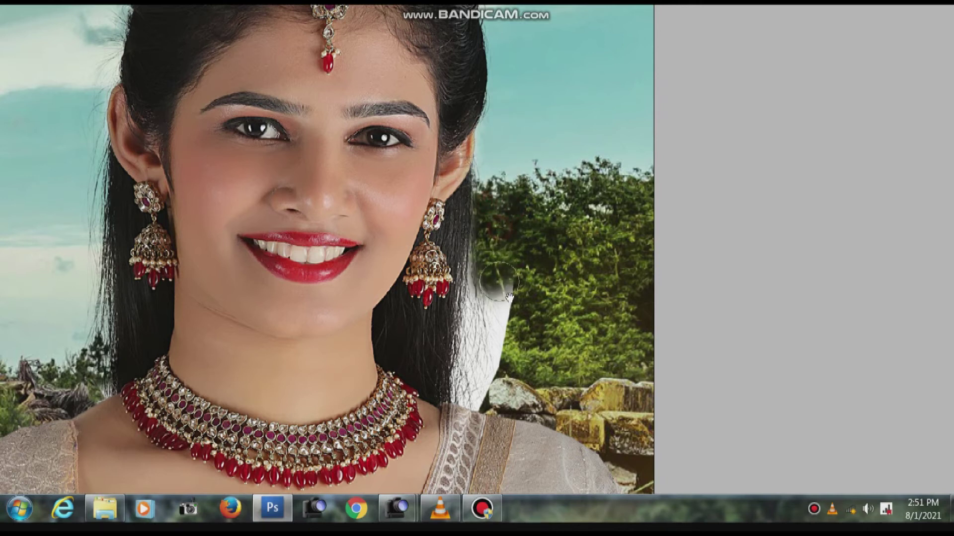
# - Paint tree texture over the remaining white streak beside the hair and review the result
pyautogui.scroll(-5, 502, 392)
pyautogui.scroll(2, 501, 393)
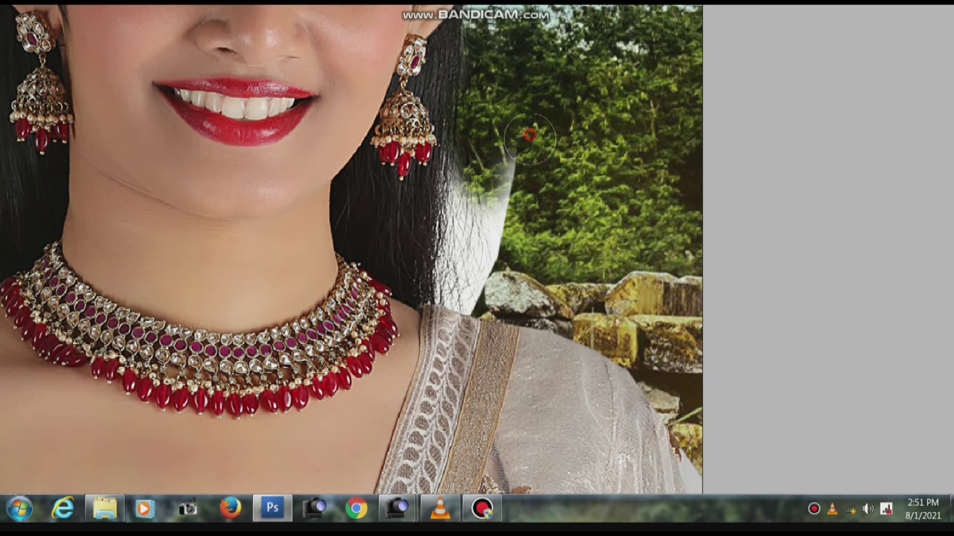
pyautogui.moveTo(529, 139); pyautogui.dragTo(496, 198)
pyautogui.moveTo(452, 149)
pyautogui.mouseDown()
pyautogui.moveTo(474, 241)
pyautogui.moveTo(502, 269)
pyautogui.moveTo(479, 280)
pyautogui.moveTo(454, 255)
pyautogui.moveTo(458, 280)
pyautogui.moveTo(517, 262)
pyautogui.mouseUp()
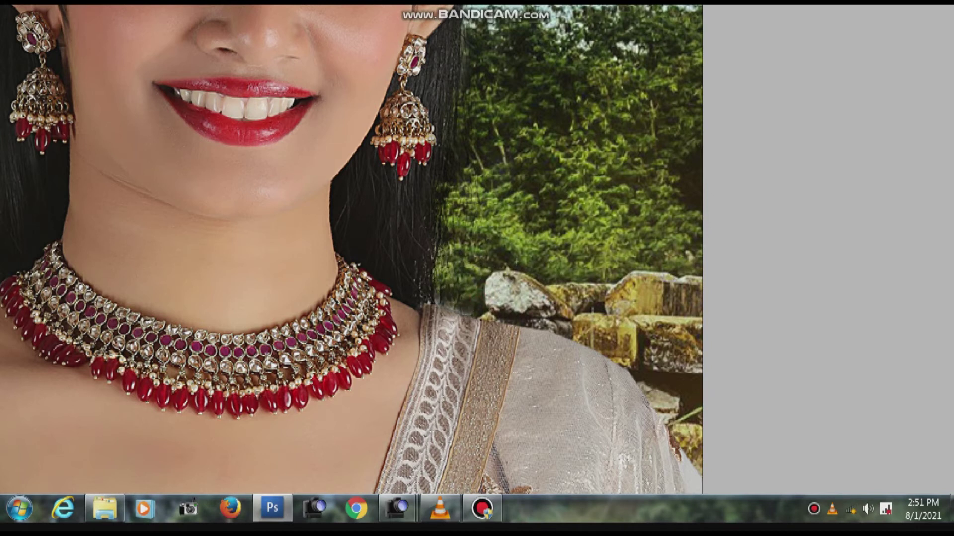
pyautogui.scroll(-3, 494, 210)
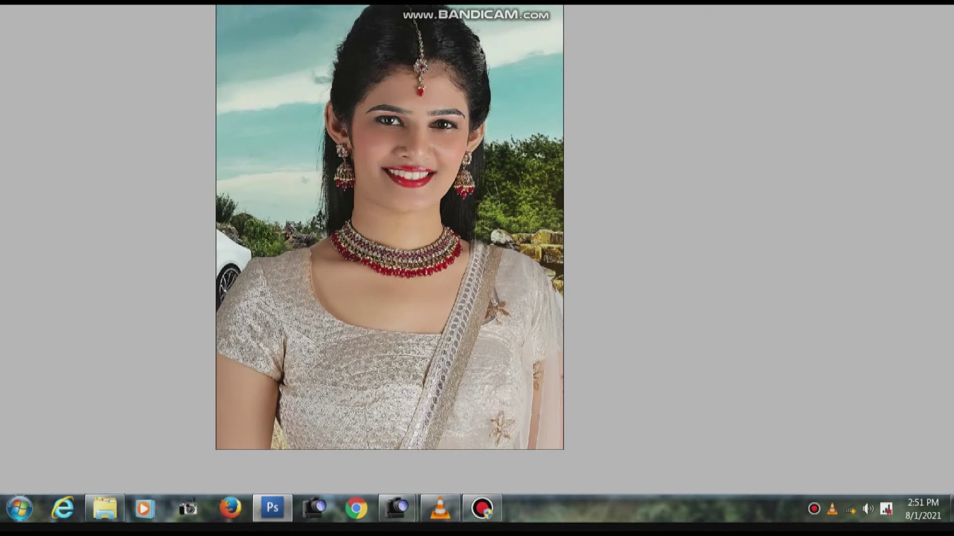
pyautogui.scroll(2, 442, 105)
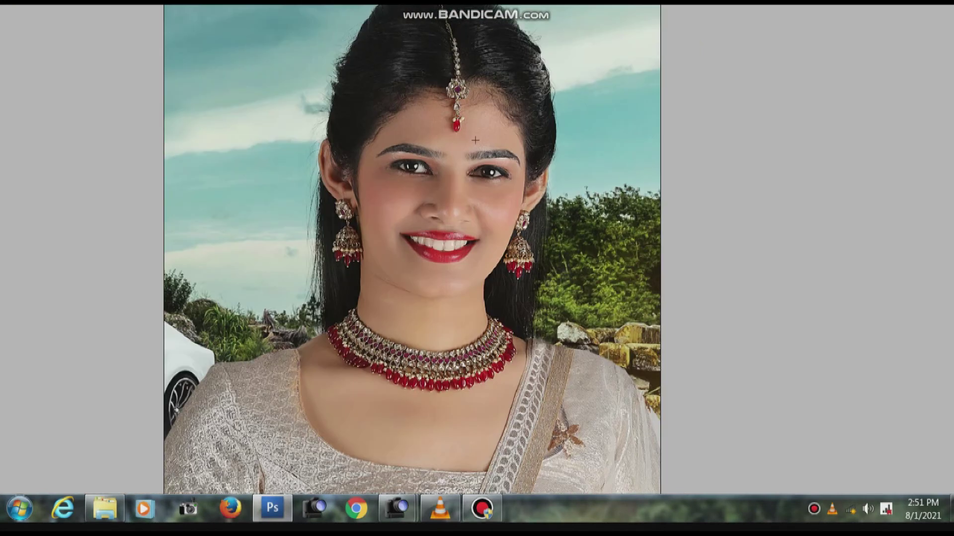
pyautogui.scroll(2, 475, 145)
pyautogui.scroll(-3, 475, 145)
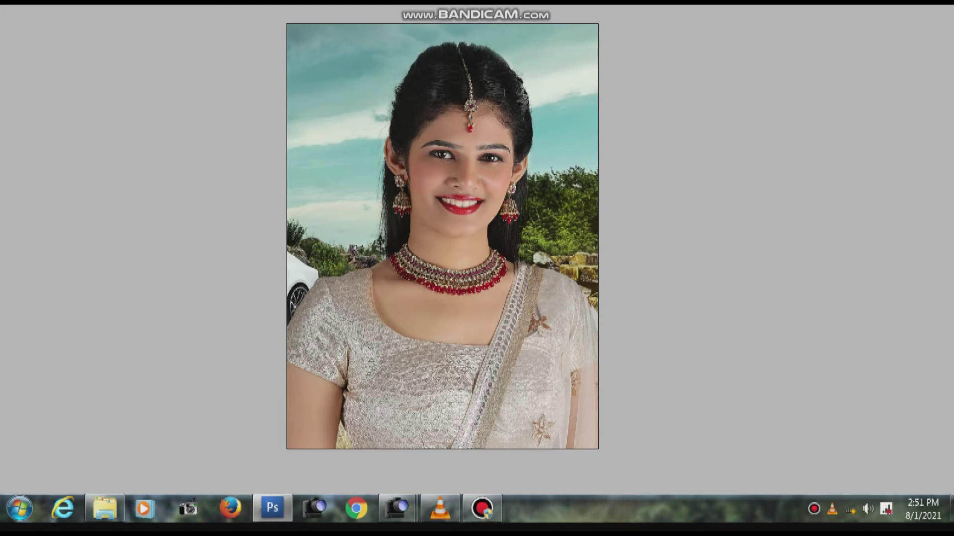
pyautogui.scroll(3, 504, 93)
pyautogui.scroll(-2, 547, 101)
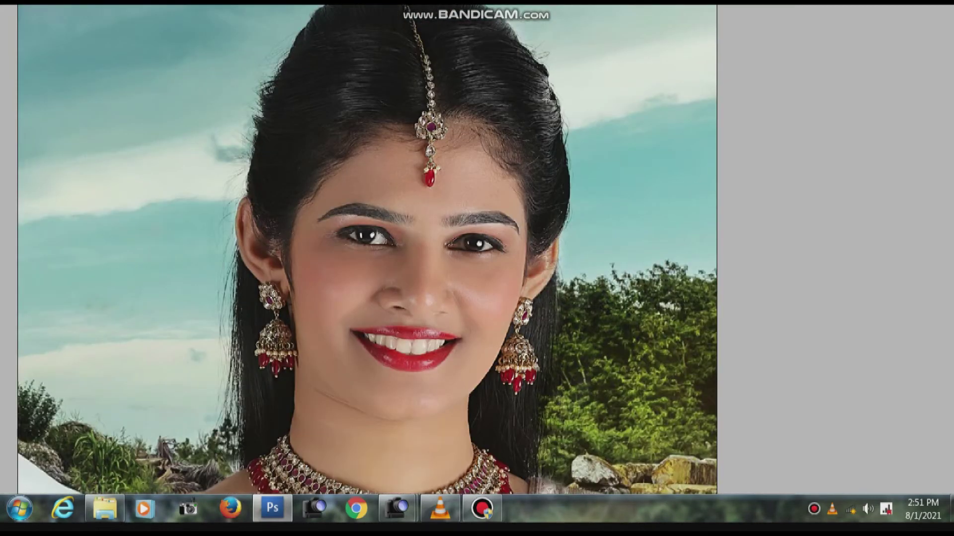
pyautogui.scroll(-2, 546, 101)
pyautogui.scroll(-1, 578, 145)
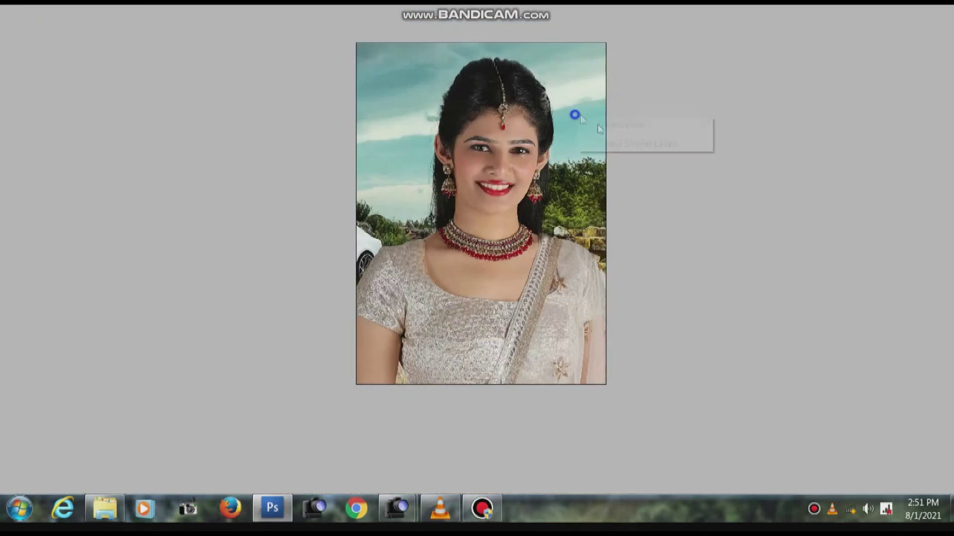
# - Apply a Gaussian Blur of about 7 px radius to the backdrop, then select Layer 1
pyautogui.press('f')
pyautogui.press('f')
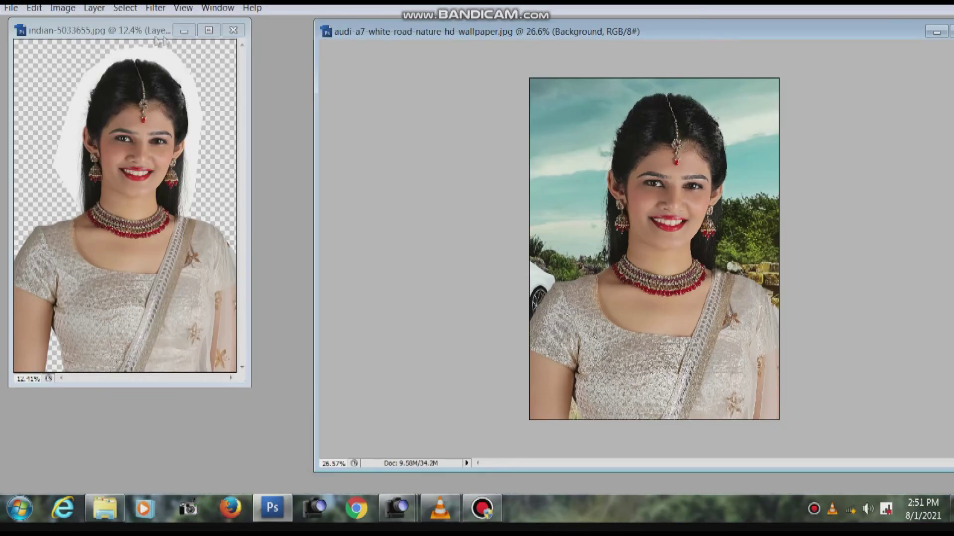
pyautogui.press('f')
pyautogui.press('f')
pyautogui.press('f')
pyautogui.click(161, 9)
pyautogui.moveTo(164, 160)
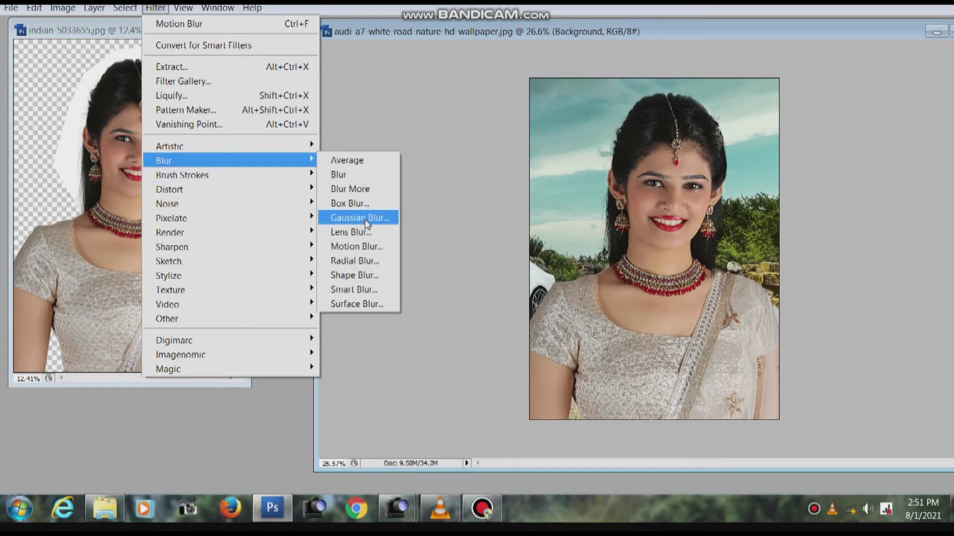
pyautogui.click(366, 219)
pyautogui.moveTo(661, 42); pyautogui.dragTo(341, 50)
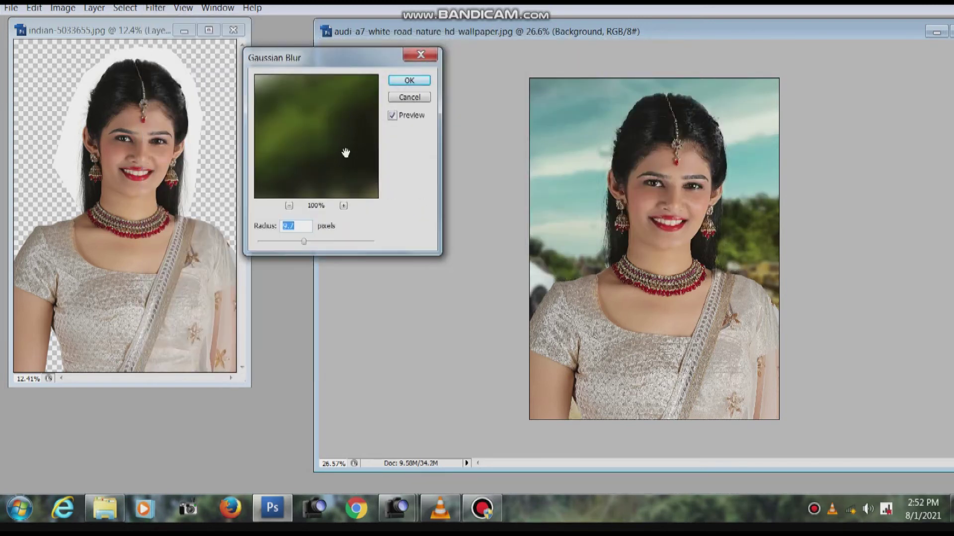
pyautogui.moveTo(308, 240)
pyautogui.mouseDown()
pyautogui.moveTo(298, 244)
pyautogui.moveTo(365, 243)
pyautogui.moveTo(293, 245)
pyautogui.mouseUp()
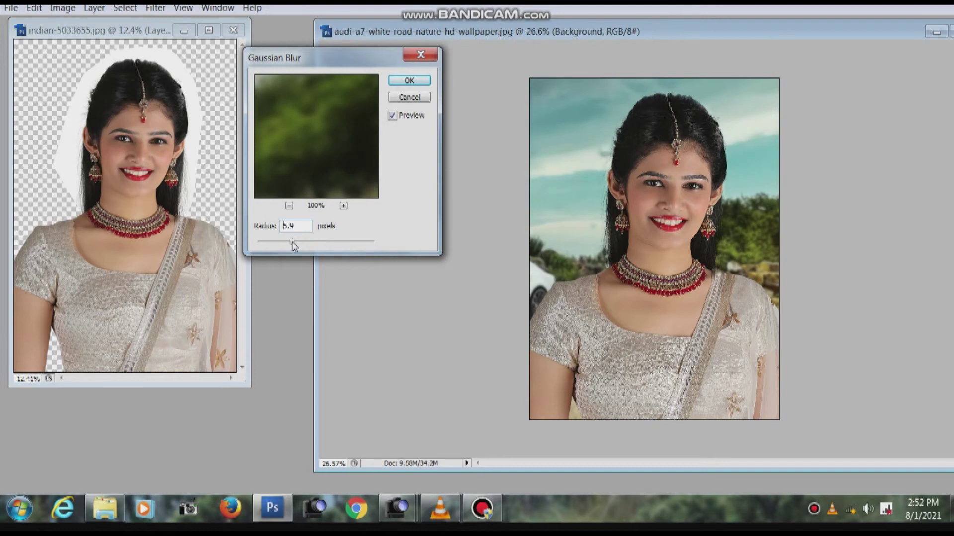
pyautogui.moveTo(296, 245); pyautogui.dragTo(301, 247)
pyautogui.click(414, 84)
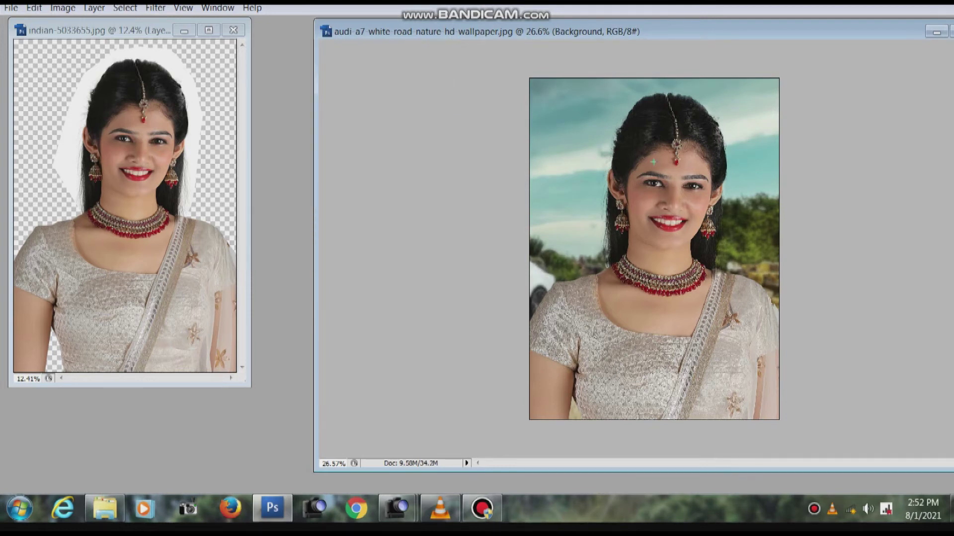
pyautogui.rightClick(689, 151)
pyautogui.click(697, 149)
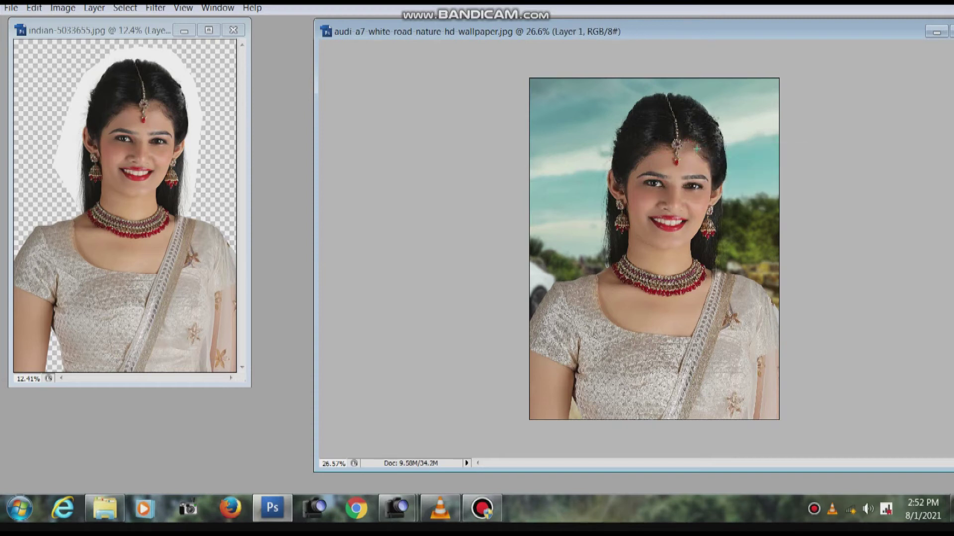
# - Confirm Hue/Saturation on the woman, then shift the Background layer's hue to -22
pyautogui.hotkey('ctrl', 'u')
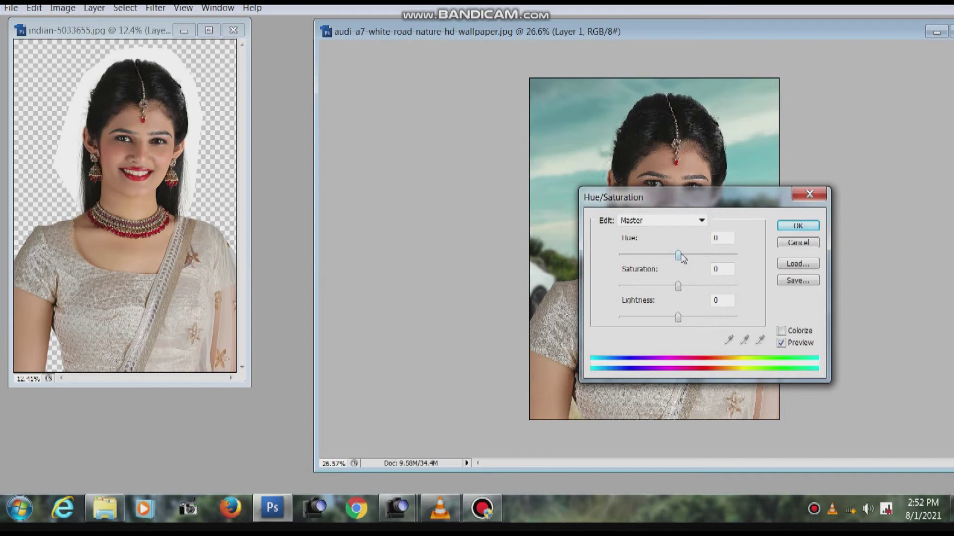
pyautogui.click(795, 227)
pyautogui.rightClick(736, 100)
pyautogui.click(756, 104)
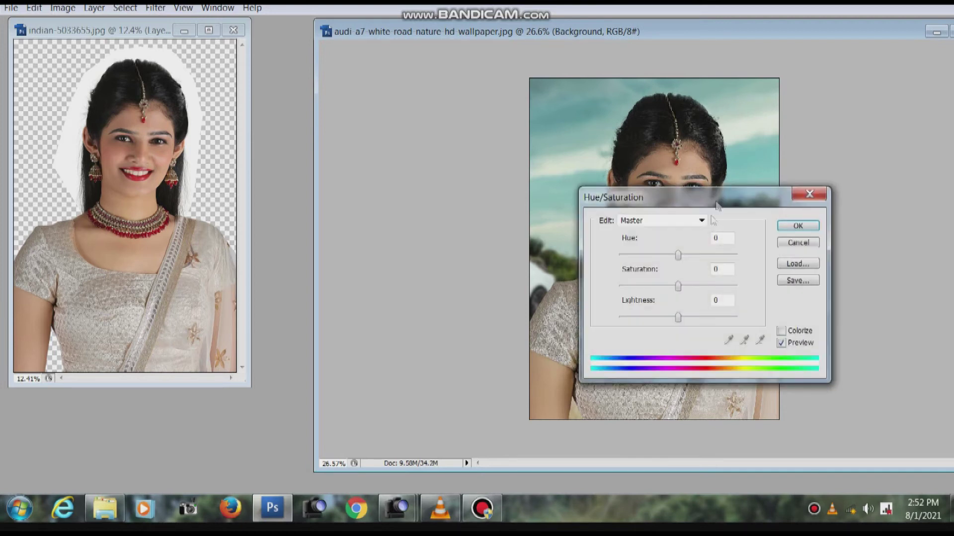
pyautogui.moveTo(716, 199); pyautogui.dragTo(385, 62)
pyautogui.moveTo(358, 122); pyautogui.dragTo(339, 121)
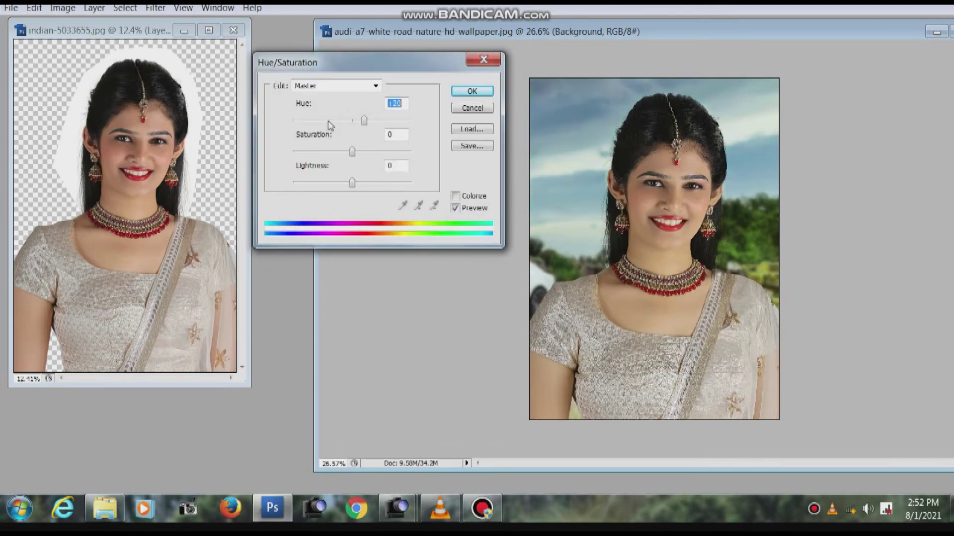
pyautogui.click(472, 91)
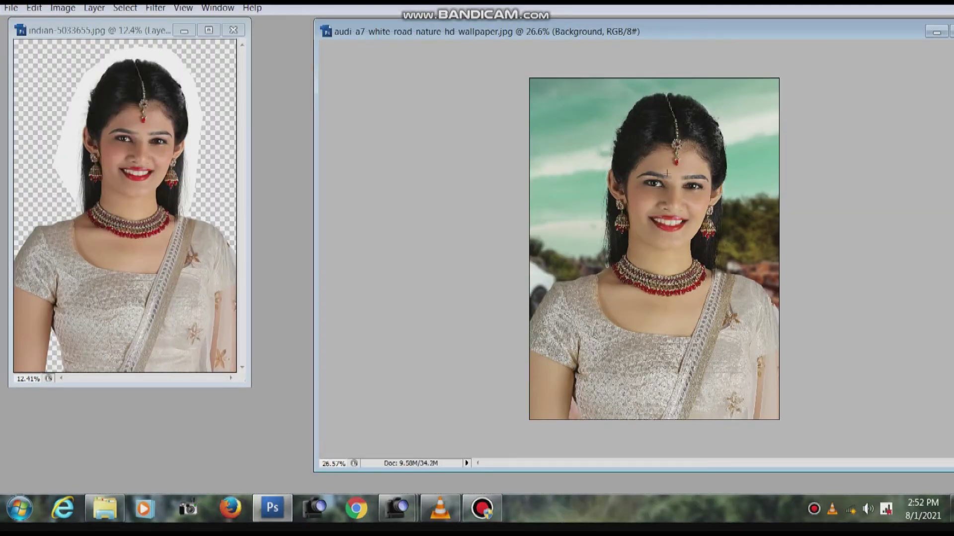
# - Merge the layers, shrink the merged image slightly, and add a white outside stroke
pyautogui.hotkey('ctrl', 'shift', 'e')
pyautogui.hotkey('ctrl', 'a')
pyautogui.hotkey('ctrl', 't')
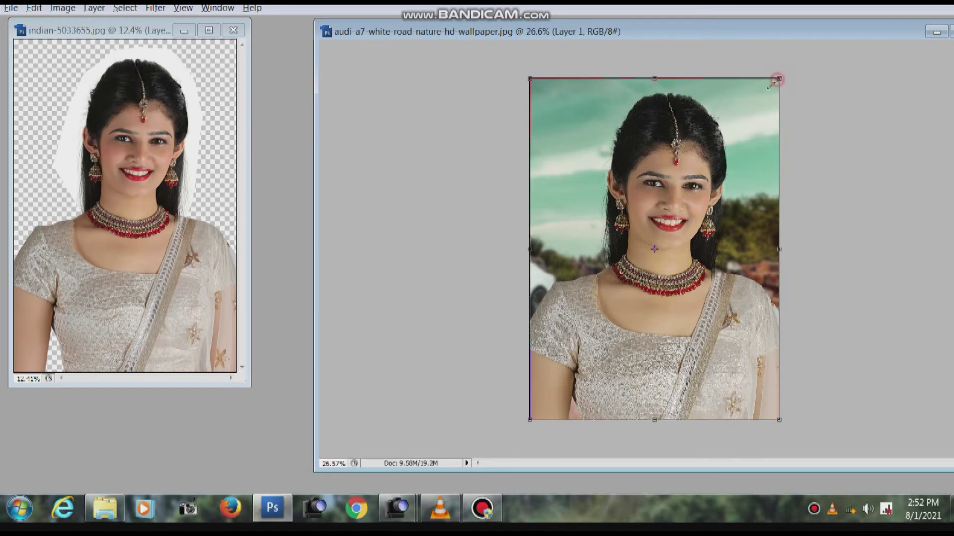
pyautogui.moveTo(778, 79); pyautogui.dragTo(766, 91)
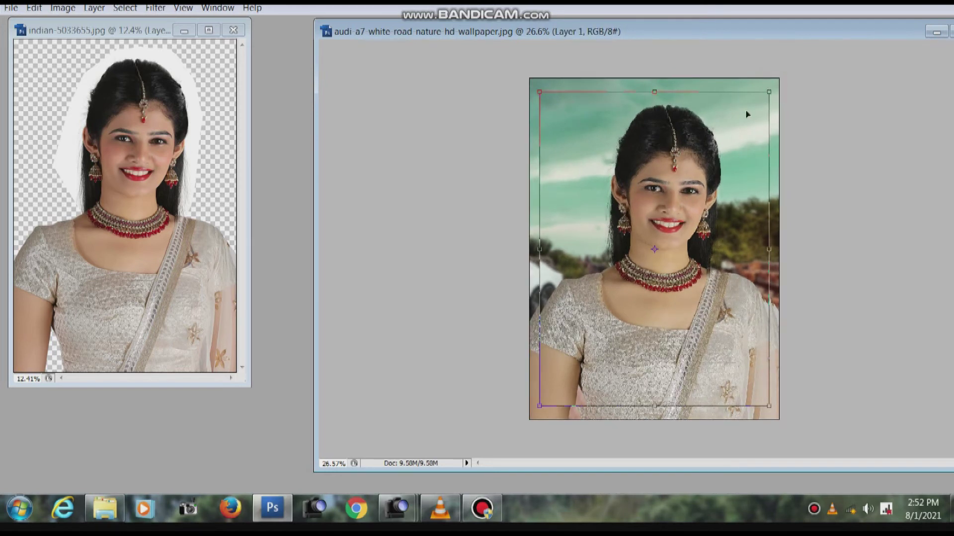
pyautogui.press('Return')
pyautogui.hotkey('alt', 'e')
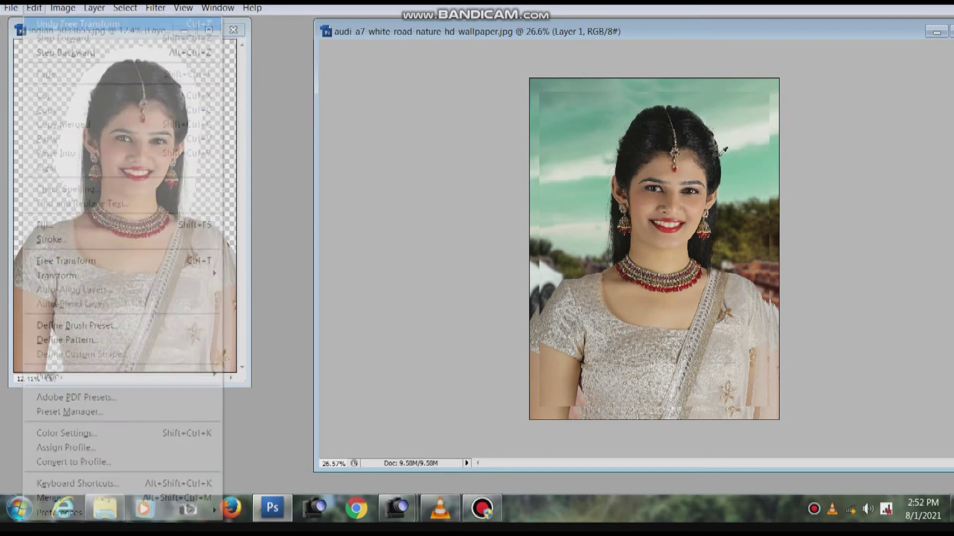
pyautogui.press('s')
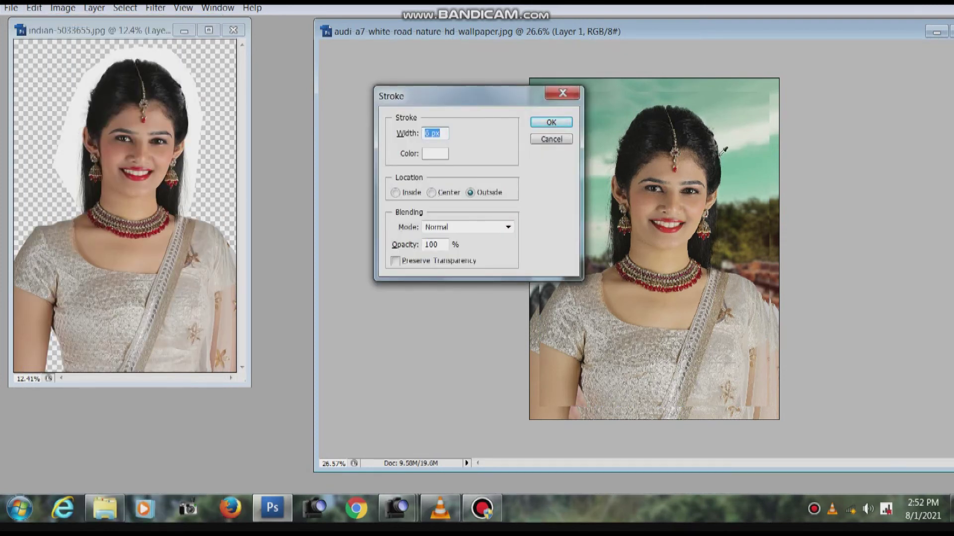
pyautogui.press('Return')
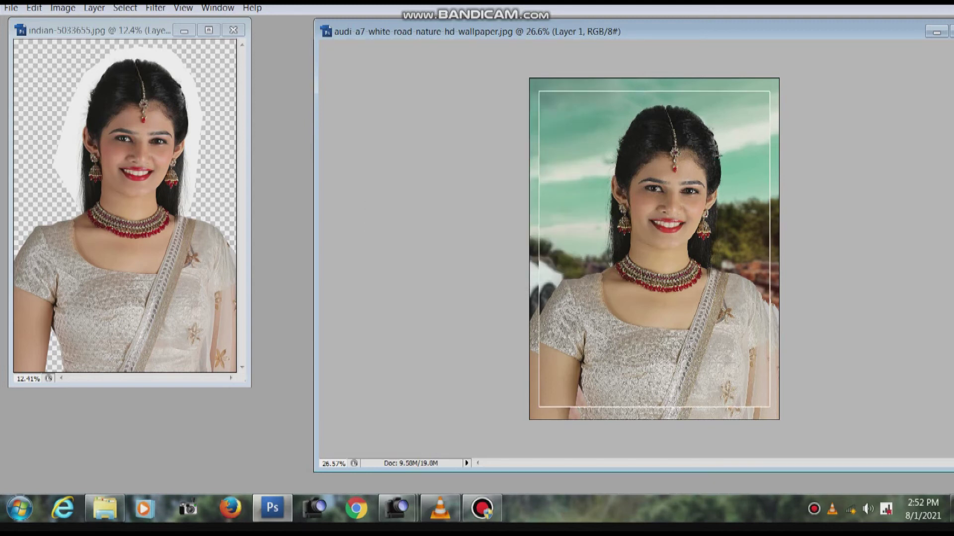
# - Tilt the woman's layer slightly counter-clockwise, then select the Background layer
pyautogui.rightClick(679, 157)
pyautogui.click(720, 168)
pyautogui.hotkey('ctrl', 't')
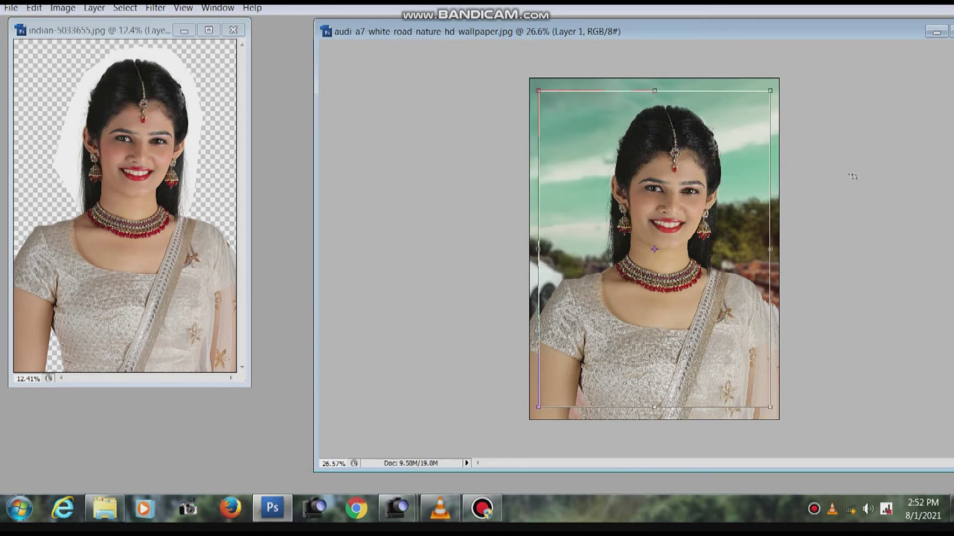
pyautogui.moveTo(851, 176); pyautogui.dragTo(845, 170)
pyautogui.doubleClick(709, 176)
pyautogui.rightClick(701, 151)
pyautogui.rightClick(704, 123)
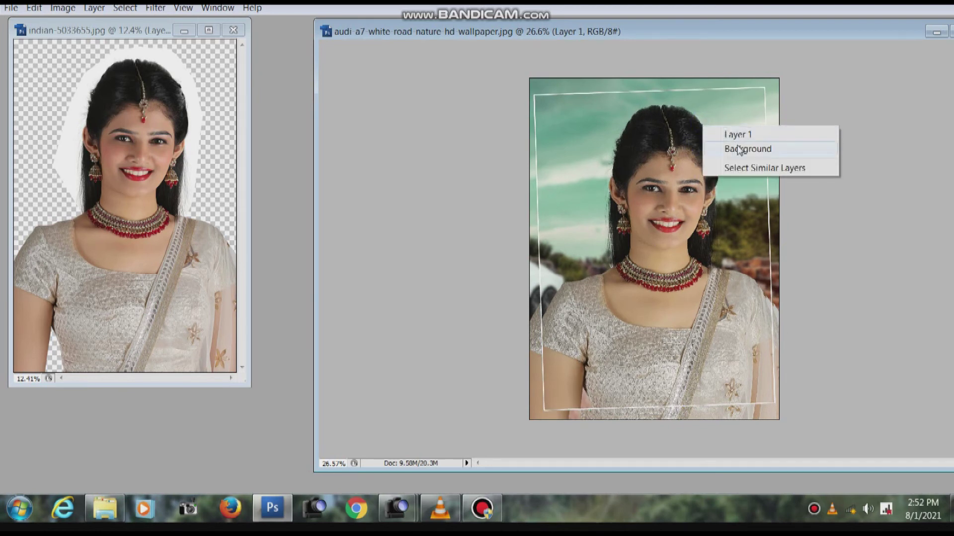
pyautogui.click(738, 150)
pyautogui.rightClick(718, 107)
# - Apply a Motion Blur with angle 63 and distance 463 to the background
pyautogui.click(745, 132)
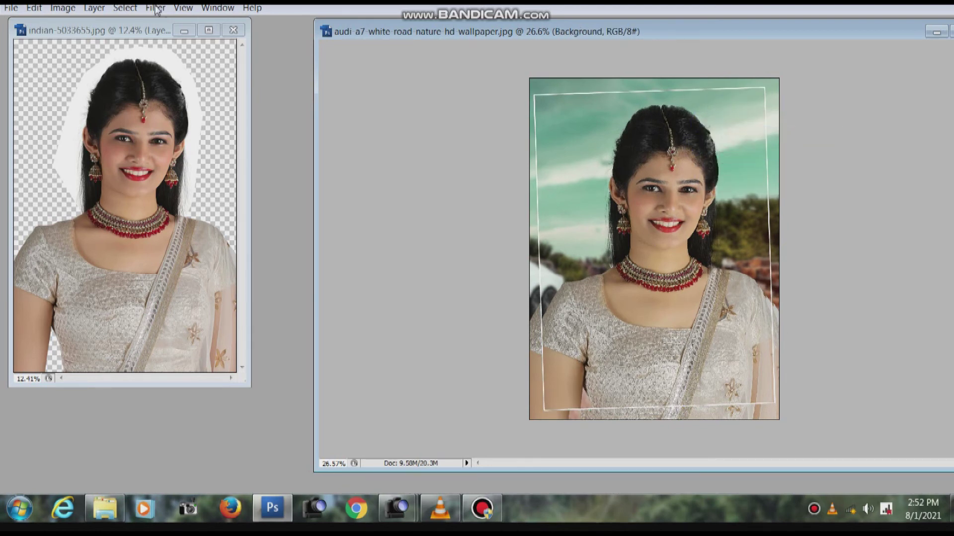
pyautogui.click(155, 8)
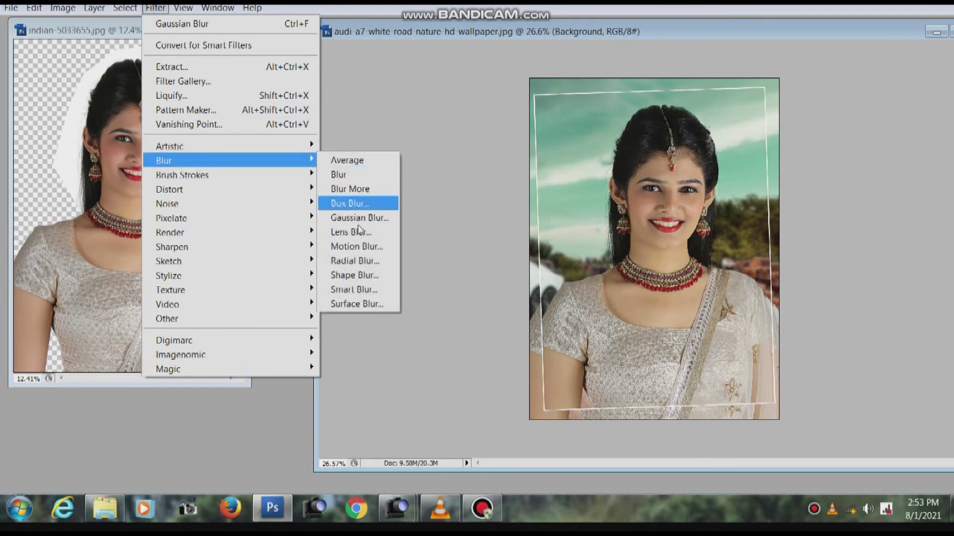
pyautogui.click(357, 246)
pyautogui.moveTo(482, 263); pyautogui.dragTo(486, 247)
pyautogui.click(466, 294)
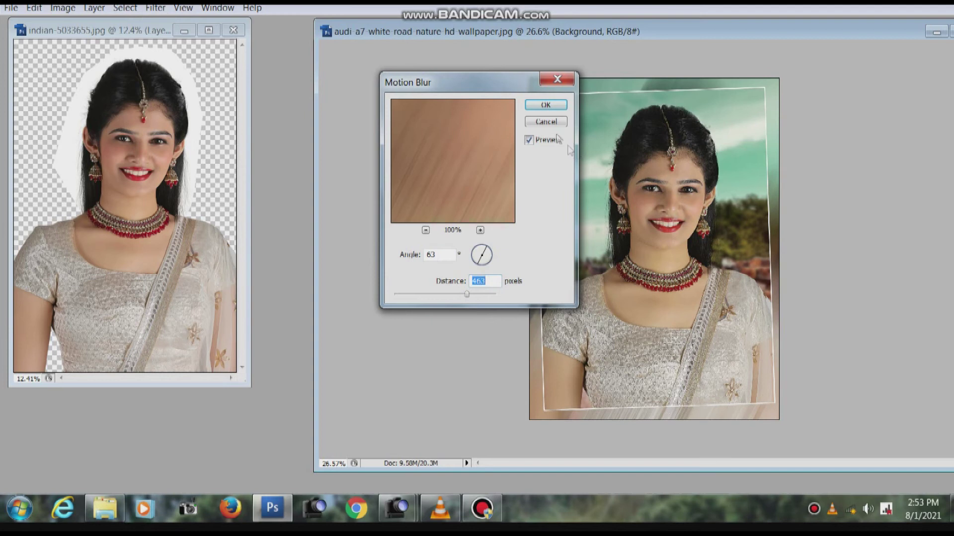
pyautogui.click(549, 107)
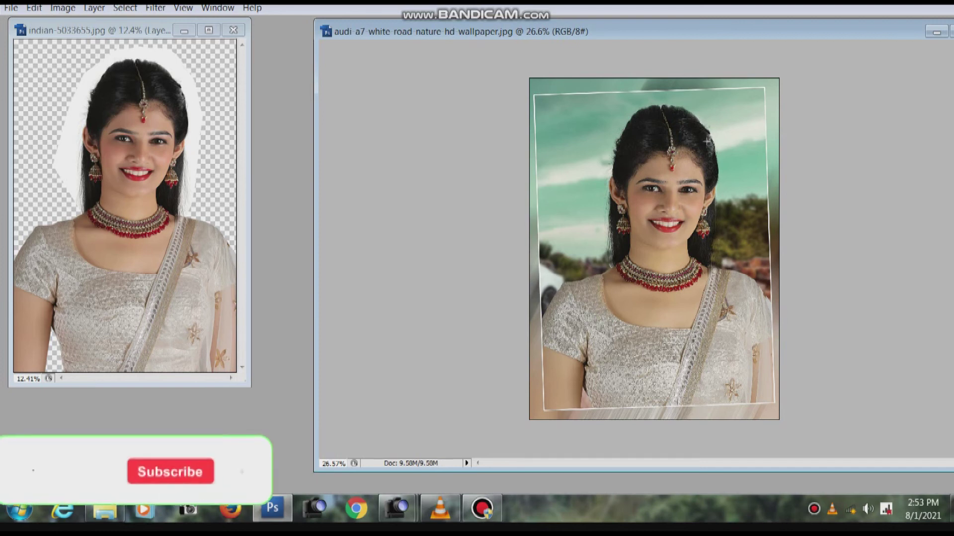
# - Return to standard screen mode, size and zoom the composite window on the right, and restore panels
pyautogui.hotkey('ctrl', '-')
pyautogui.hotkey('ctrl', '-')
pyautogui.press('f')
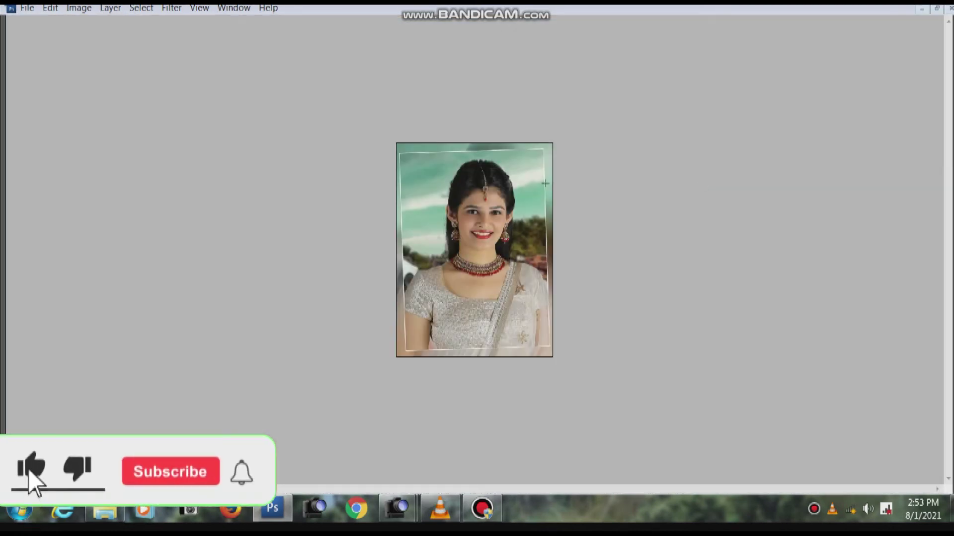
pyautogui.press('f')
pyautogui.press('f')
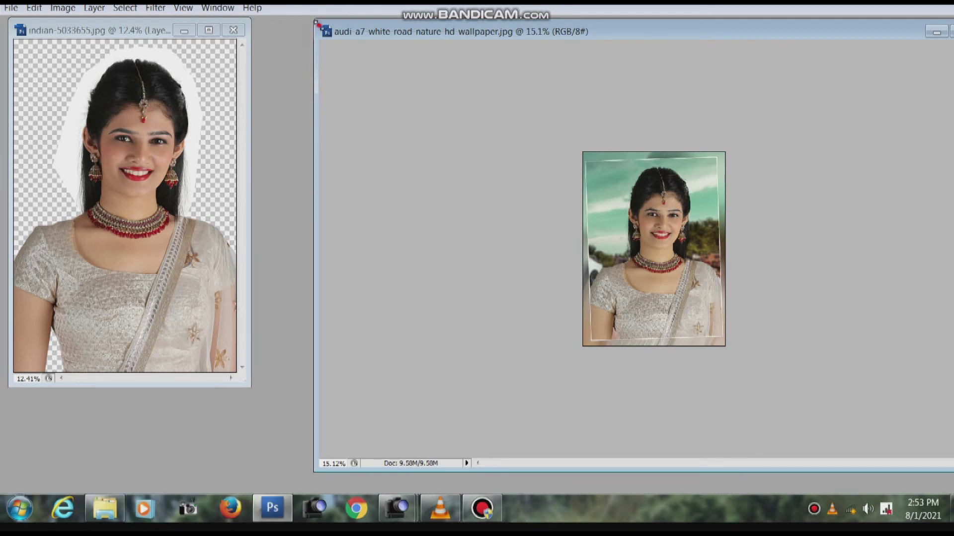
pyautogui.moveTo(315, 23)
pyautogui.mouseDown()
pyautogui.moveTo(792, 204)
pyautogui.moveTo(462, 49)
pyautogui.mouseUp()
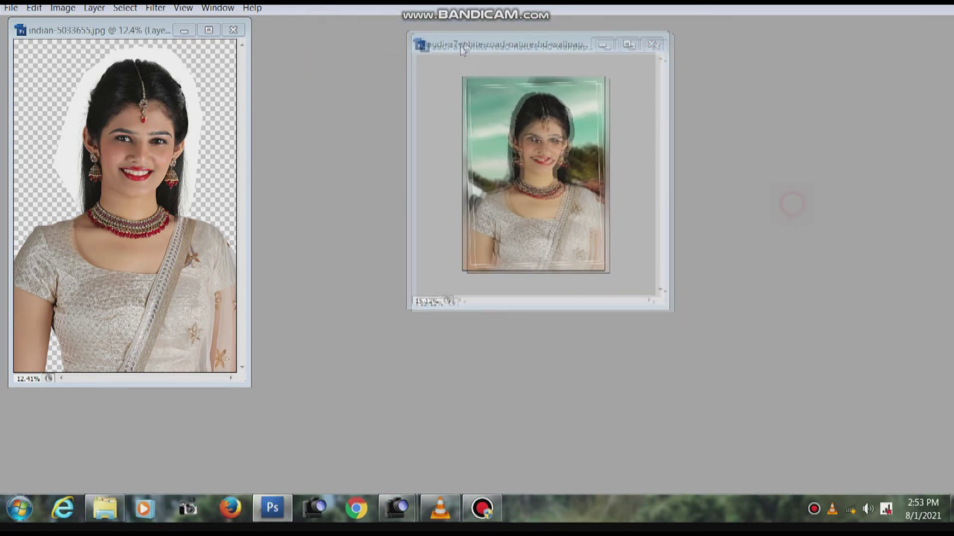
pyautogui.moveTo(411, 33)
pyautogui.mouseDown()
pyautogui.moveTo(485, 64)
pyautogui.moveTo(495, 80)
pyautogui.moveTo(503, 80)
pyautogui.moveTo(500, 64)
pyautogui.mouseUp()
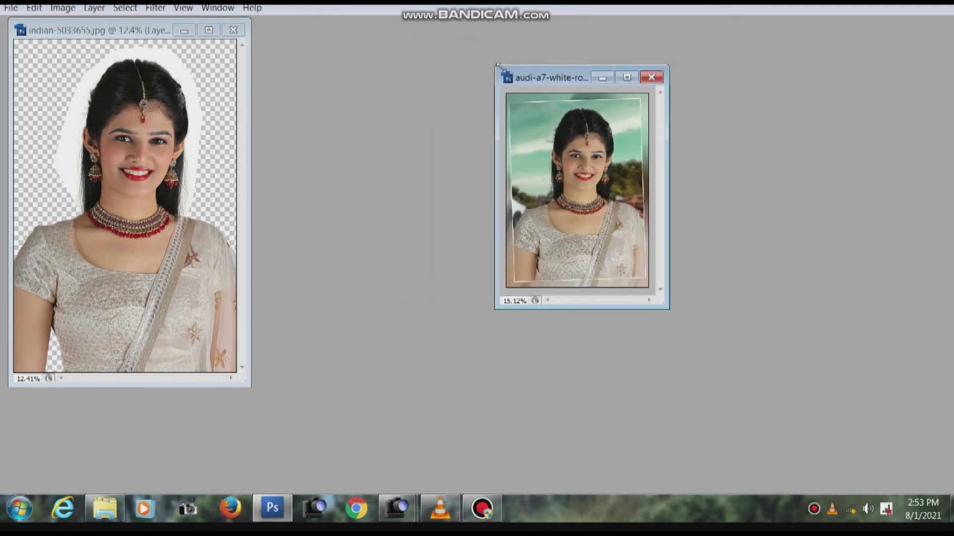
pyautogui.moveTo(495, 312); pyautogui.dragTo(411, 429)
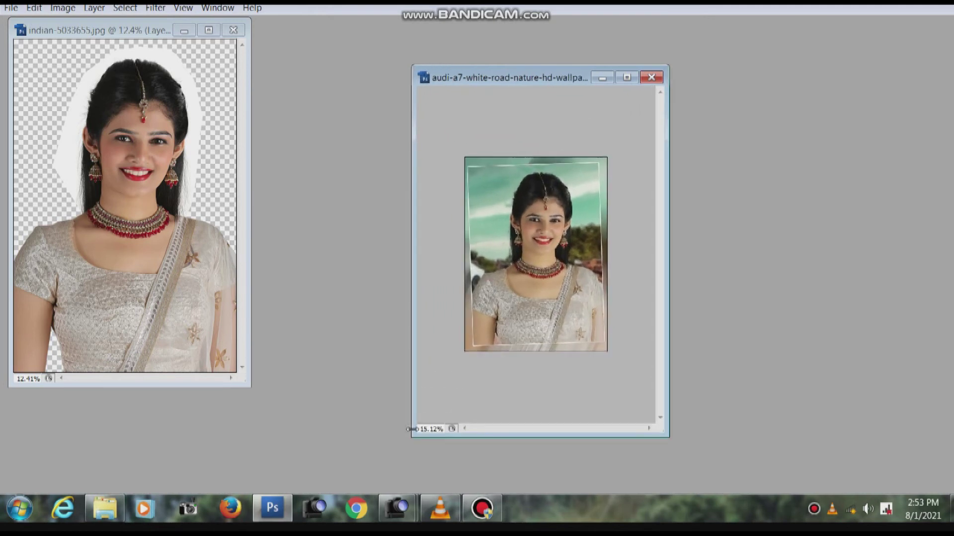
pyautogui.click(583, 235)
pyautogui.moveTo(546, 70); pyautogui.dragTo(709, 61)
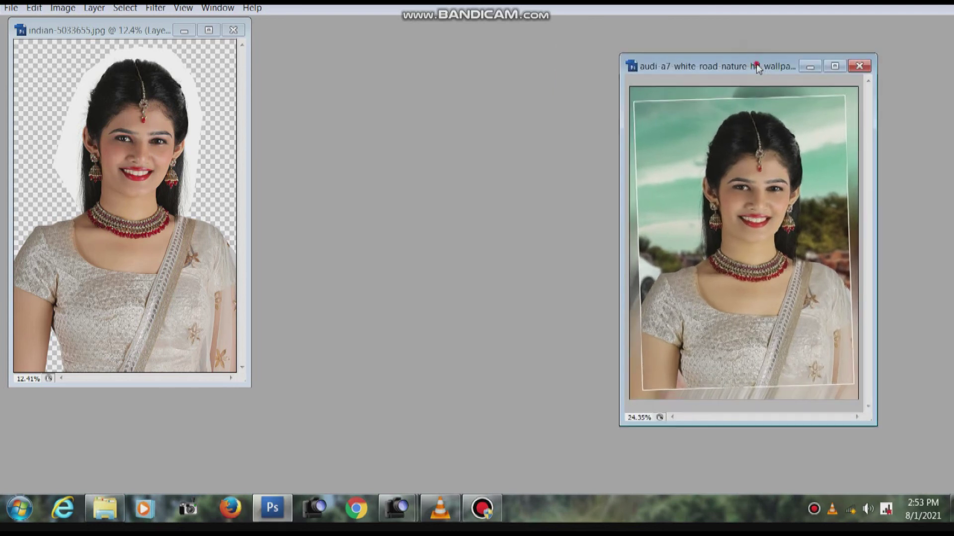
pyautogui.moveTo(710, 61); pyautogui.dragTo(655, 70)
pyautogui.press('Tab')
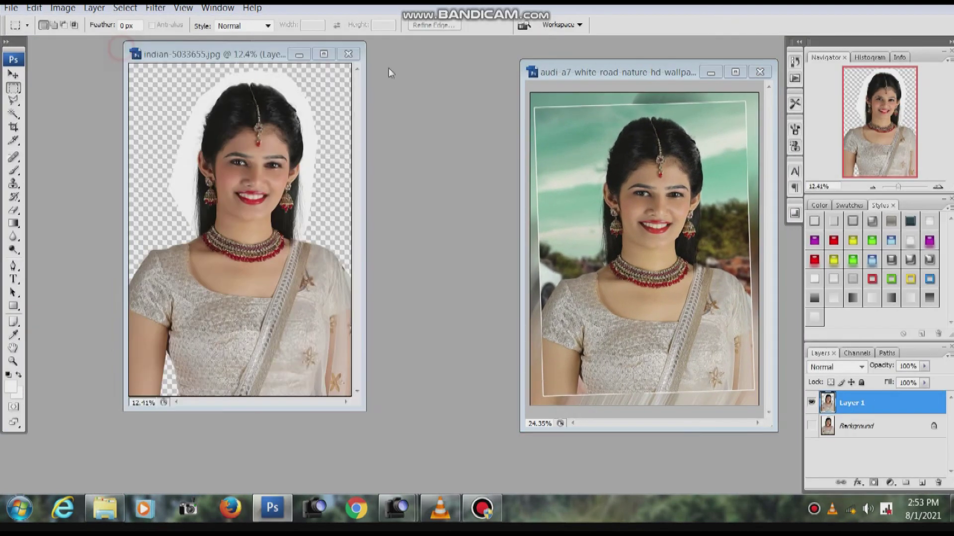
# - Show the portrait's white Background layer and enlarge its window on the left
pyautogui.moveTo(125, 60); pyautogui.dragTo(391, 81)
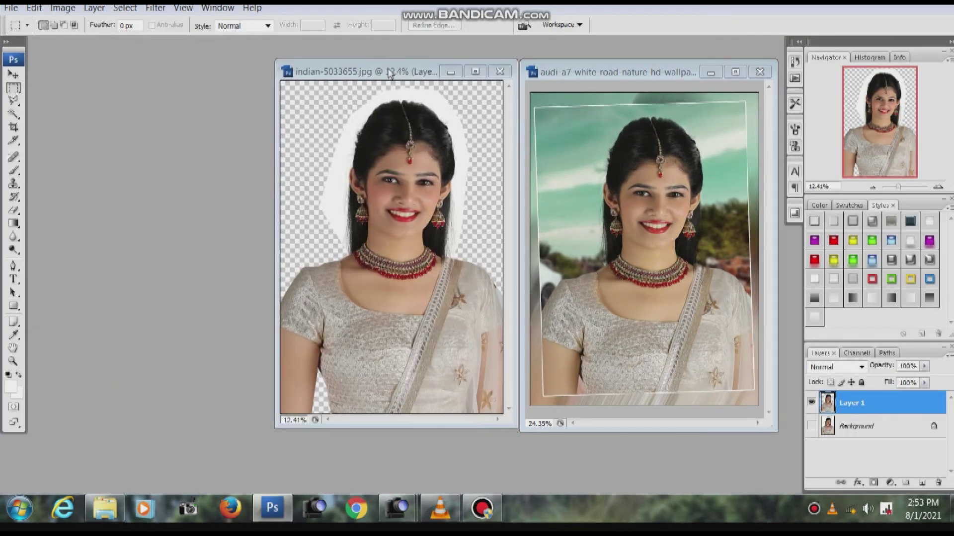
pyautogui.click(811, 425)
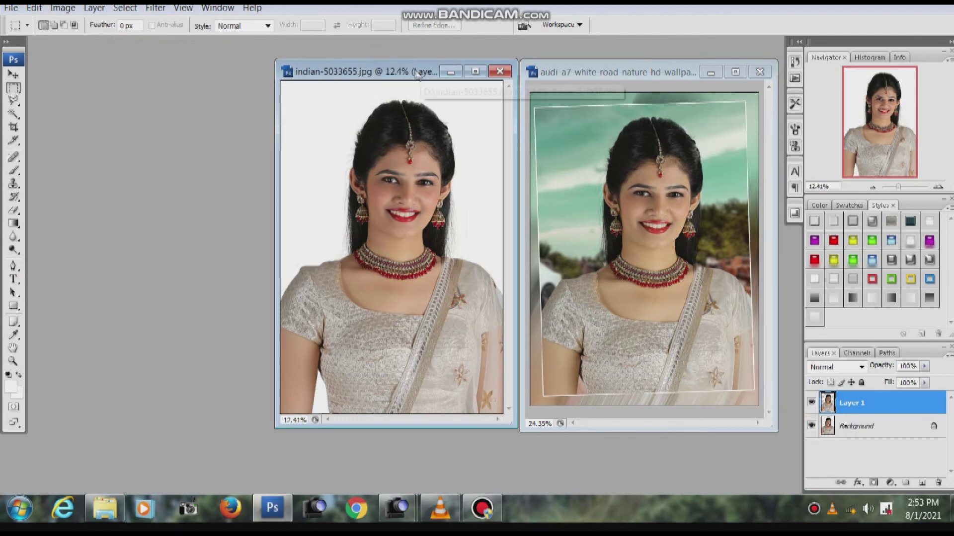
pyautogui.moveTo(419, 72); pyautogui.dragTo(280, 57)
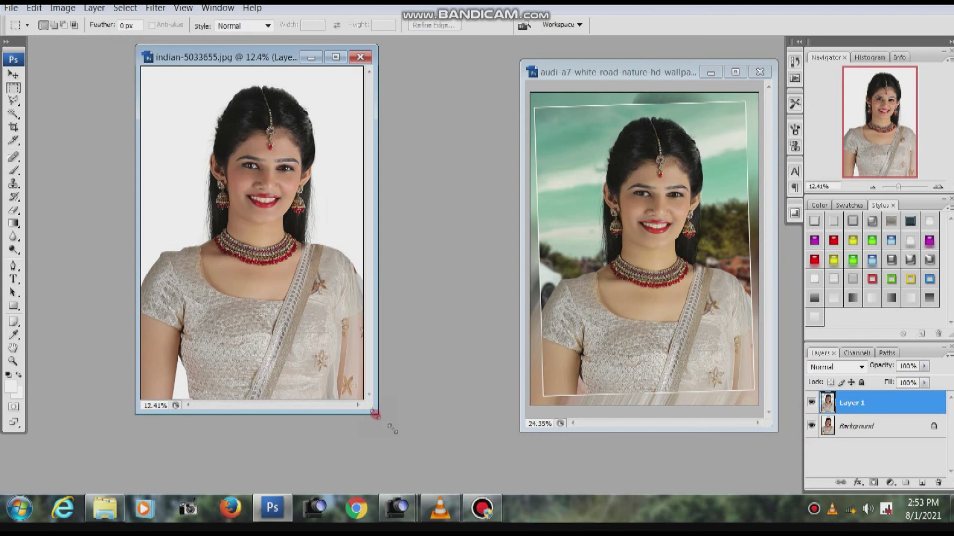
pyautogui.moveTo(376, 414); pyautogui.dragTo(443, 466)
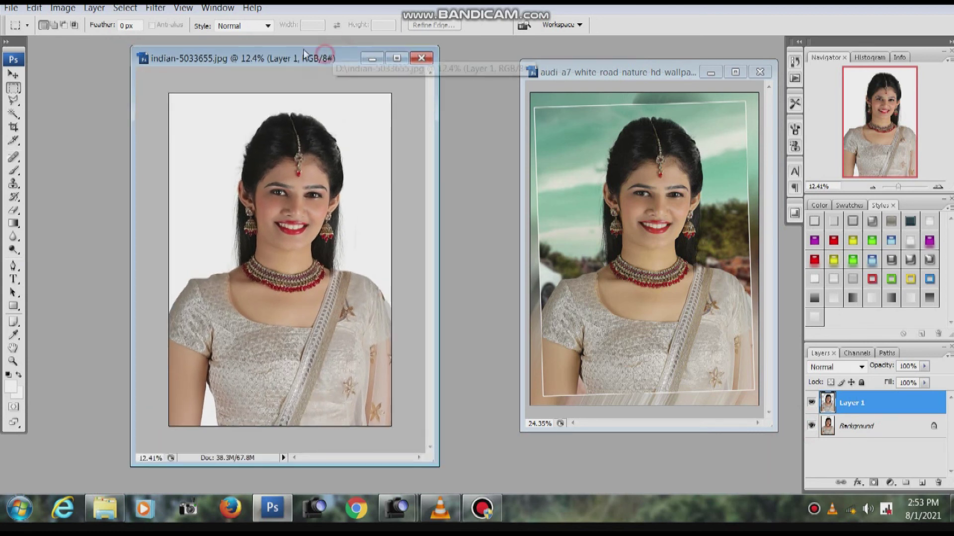
pyautogui.moveTo(337, 55); pyautogui.dragTo(296, 49)
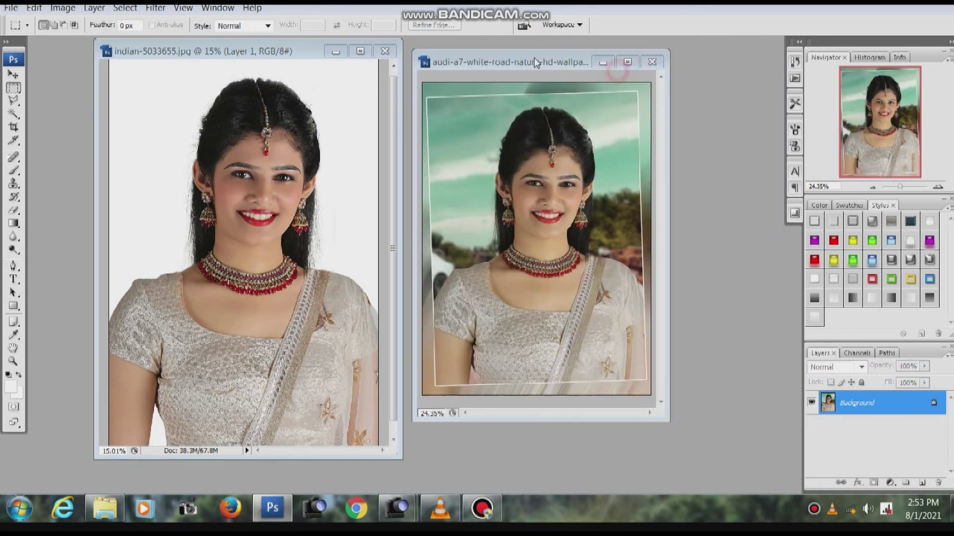
# - Place and enlarge the composite's window beside the portrait
pyautogui.moveTo(644, 72); pyautogui.dragTo(528, 53)
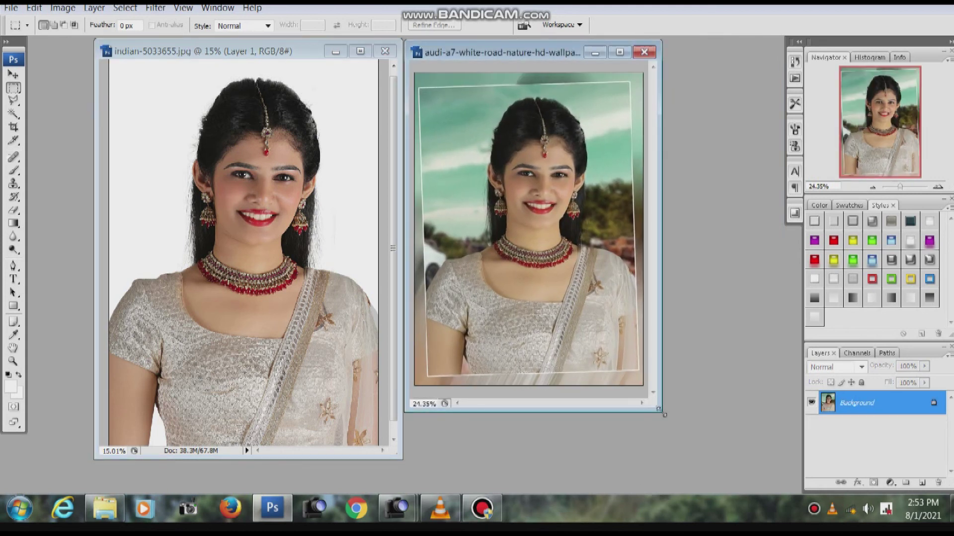
pyautogui.moveTo(662, 413); pyautogui.dragTo(714, 454)
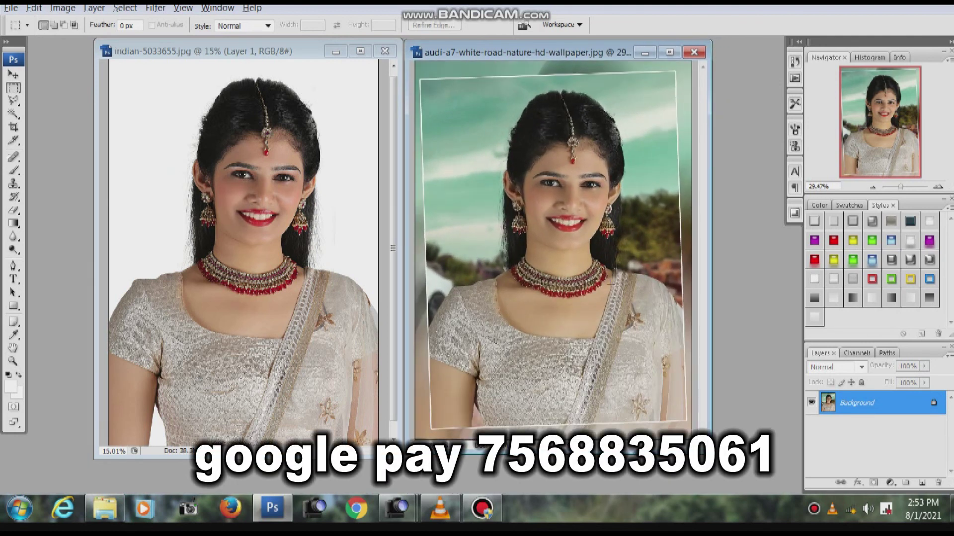
pyautogui.scroll(-1, 609, 283)
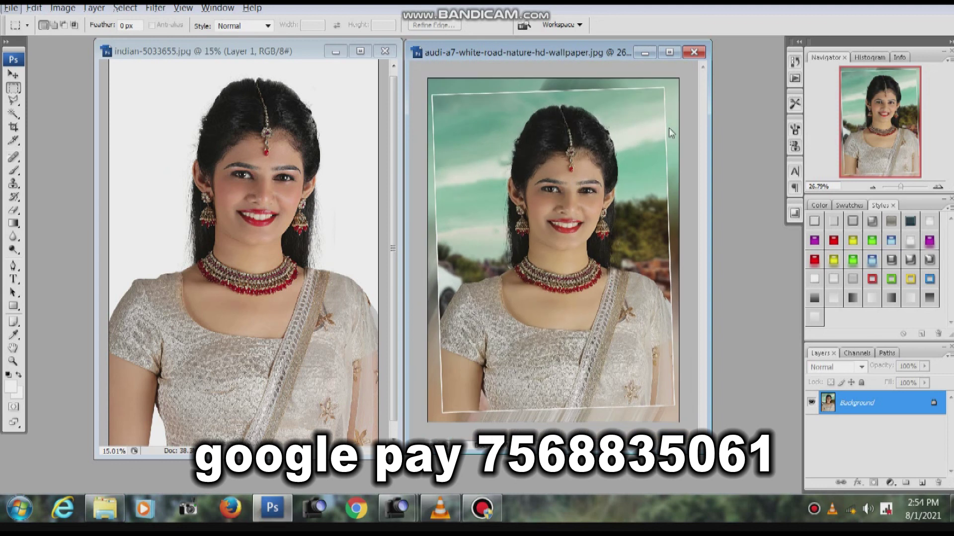
pyautogui.moveTo(581, 50); pyautogui.dragTo(584, 58)
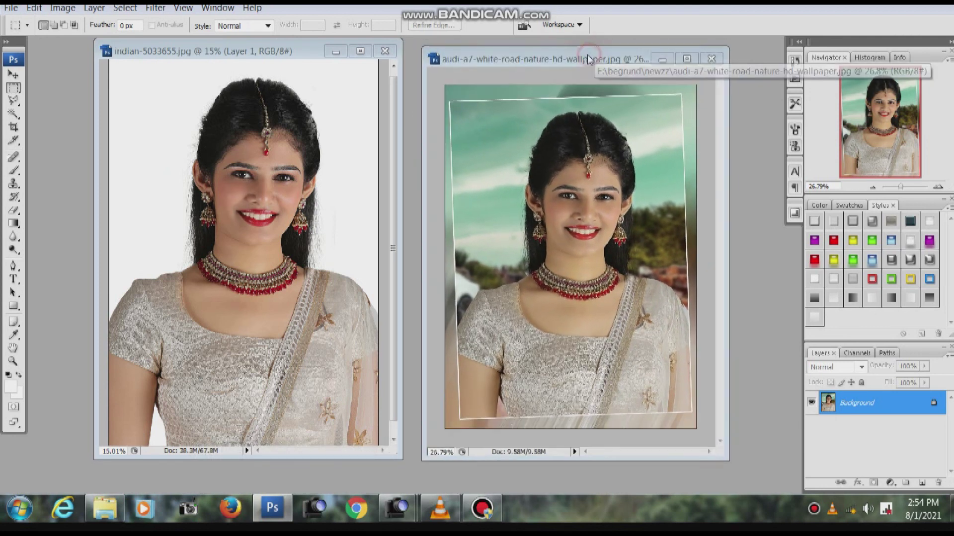